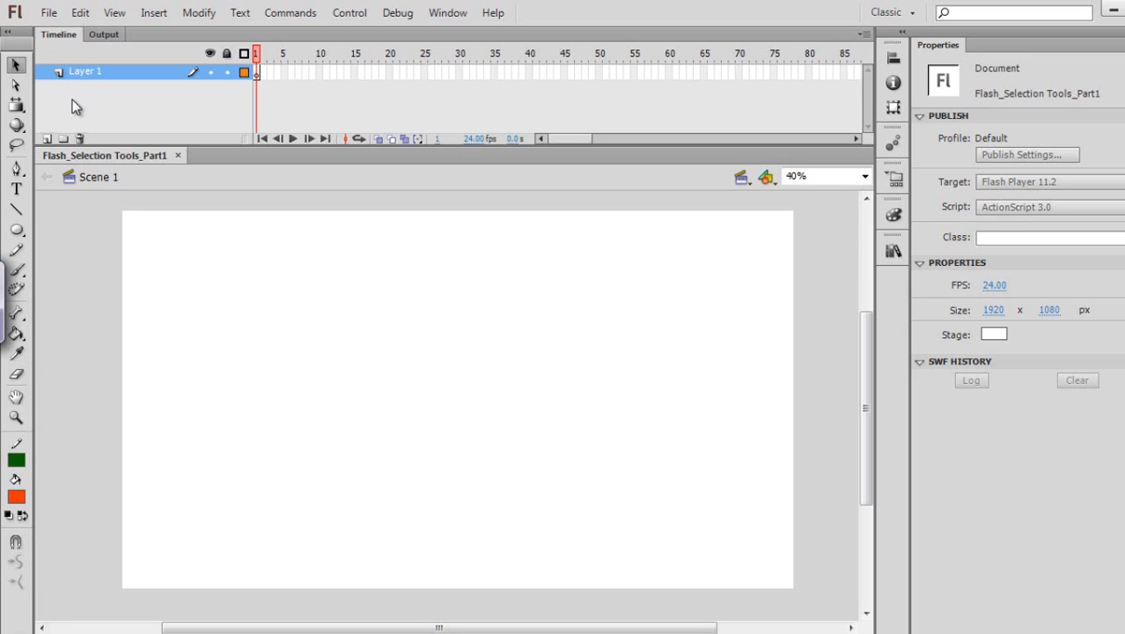
# Draw a rectangle about 590 by 250 px with an orange fill and green outline in the stage's upper-left area
pyautogui.click(17, 86)
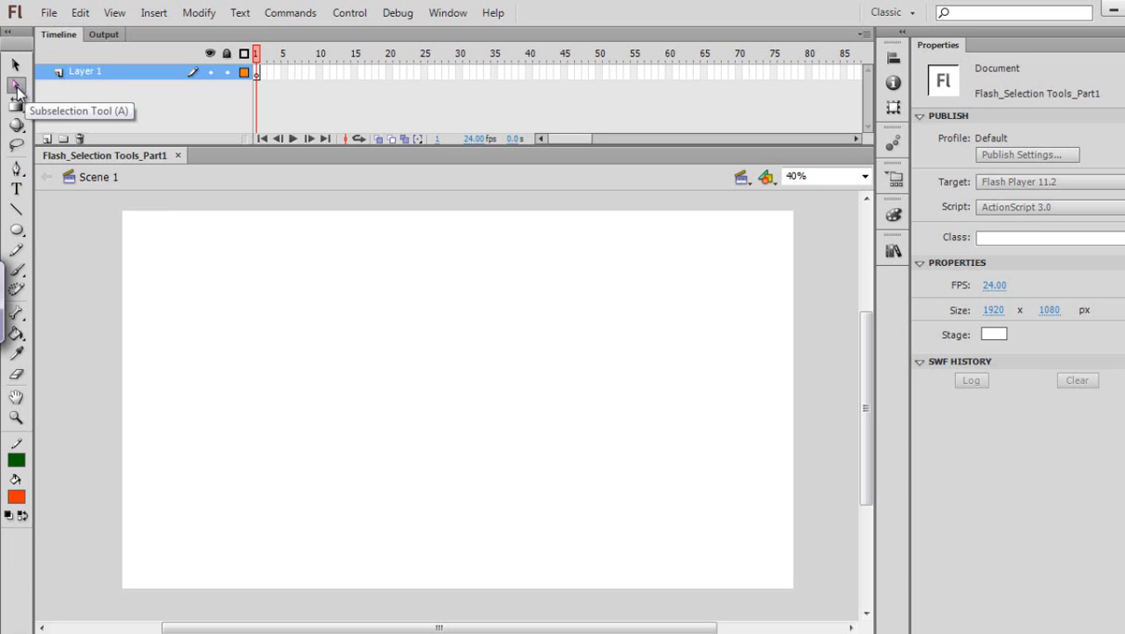
pyautogui.click(19, 231)
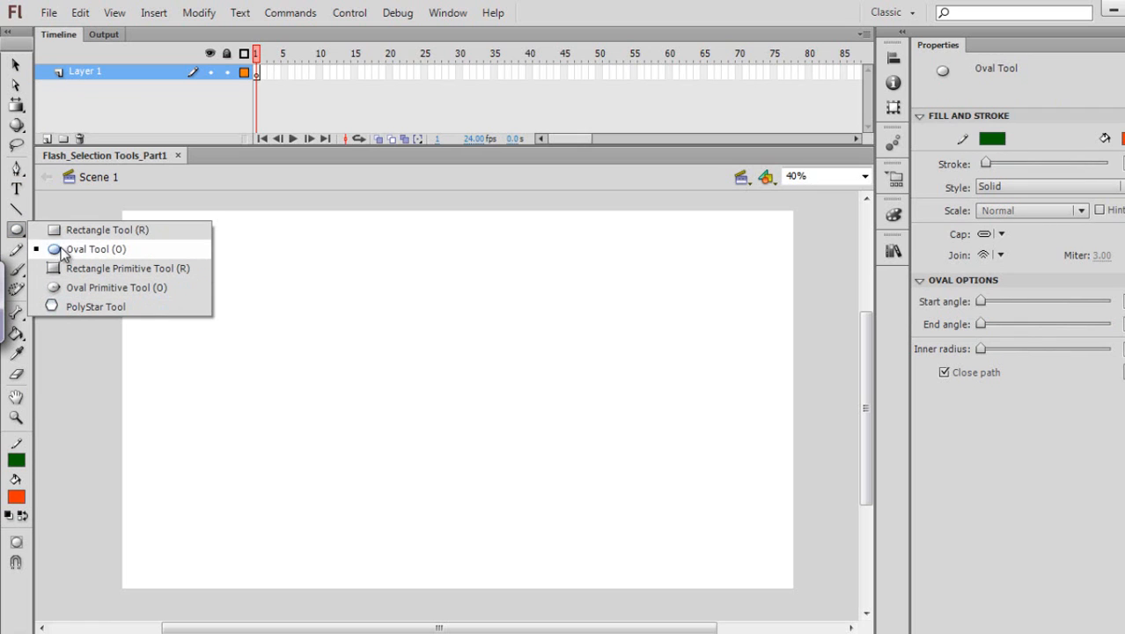
pyautogui.click(88, 236)
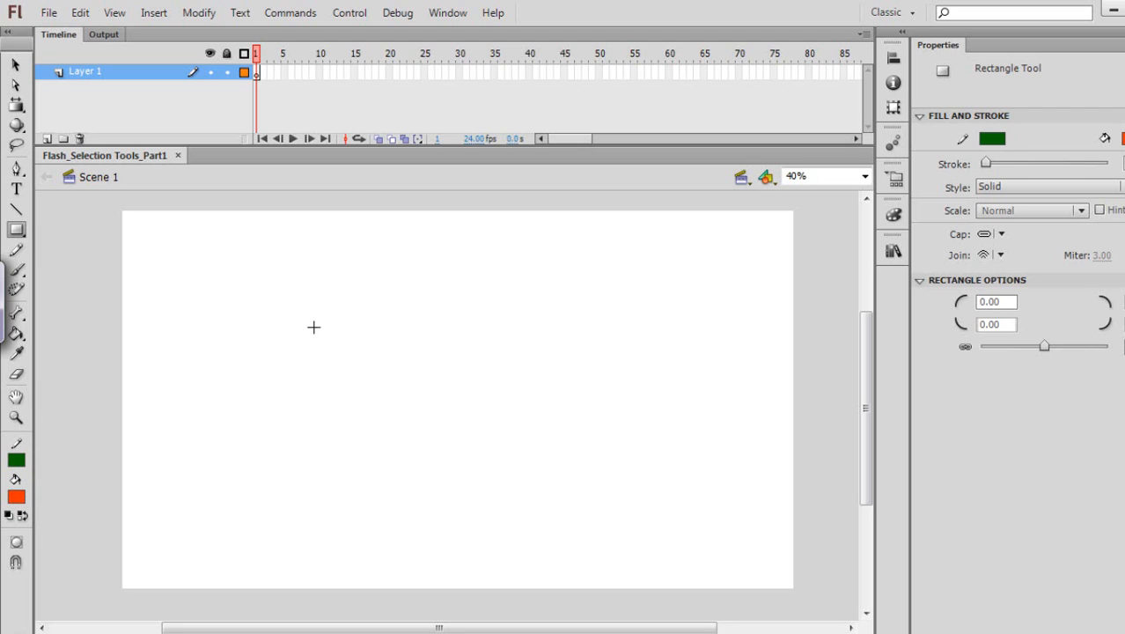
pyautogui.moveTo(277, 279); pyautogui.dragTo(484, 366)
pyautogui.press('v')
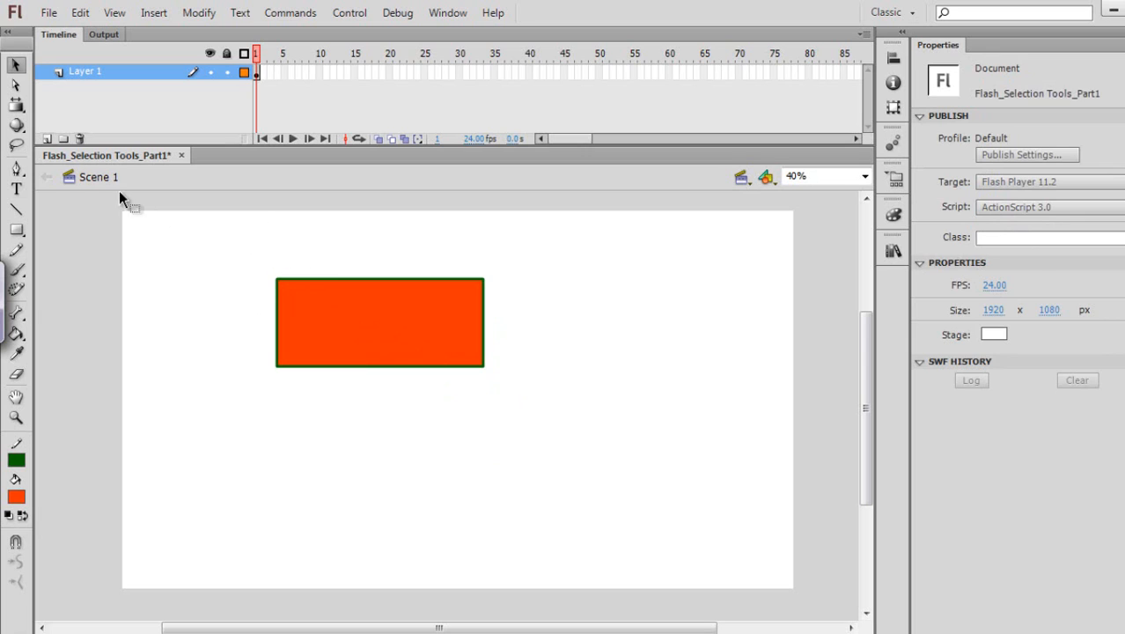
# Select the whole rectangle with the Selection tool to inspect its fill and stroke, deselect it, and save the document
pyautogui.click(16, 68)
pyautogui.moveTo(243, 244); pyautogui.dragTo(526, 410)
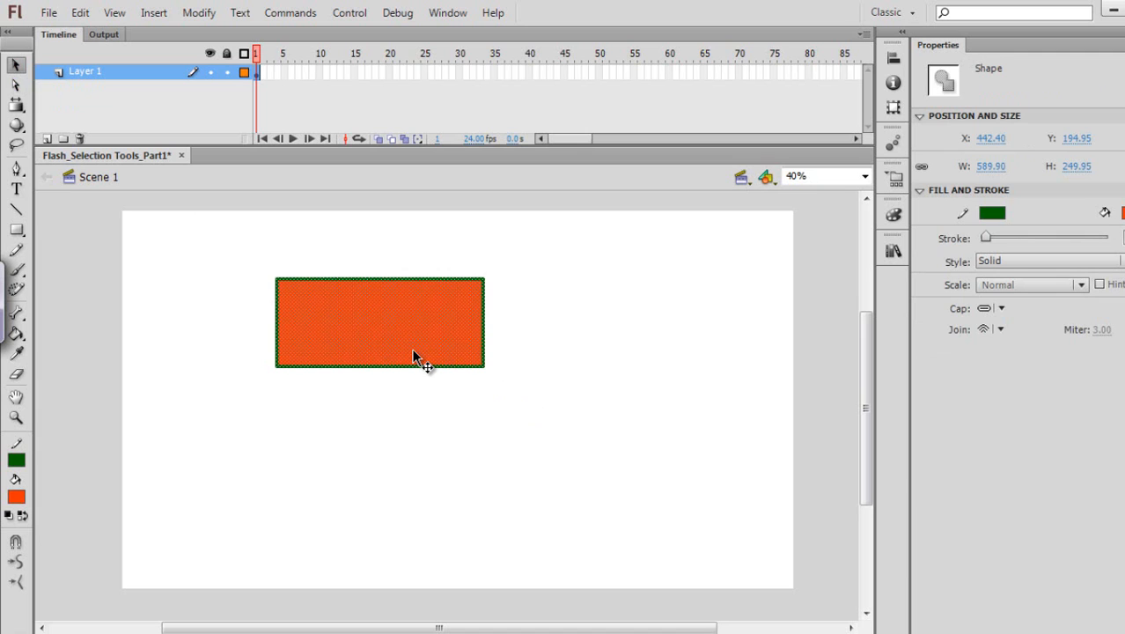
pyautogui.hotkey('ctrl', '=')
pyautogui.hotkey('ctrl', '=')
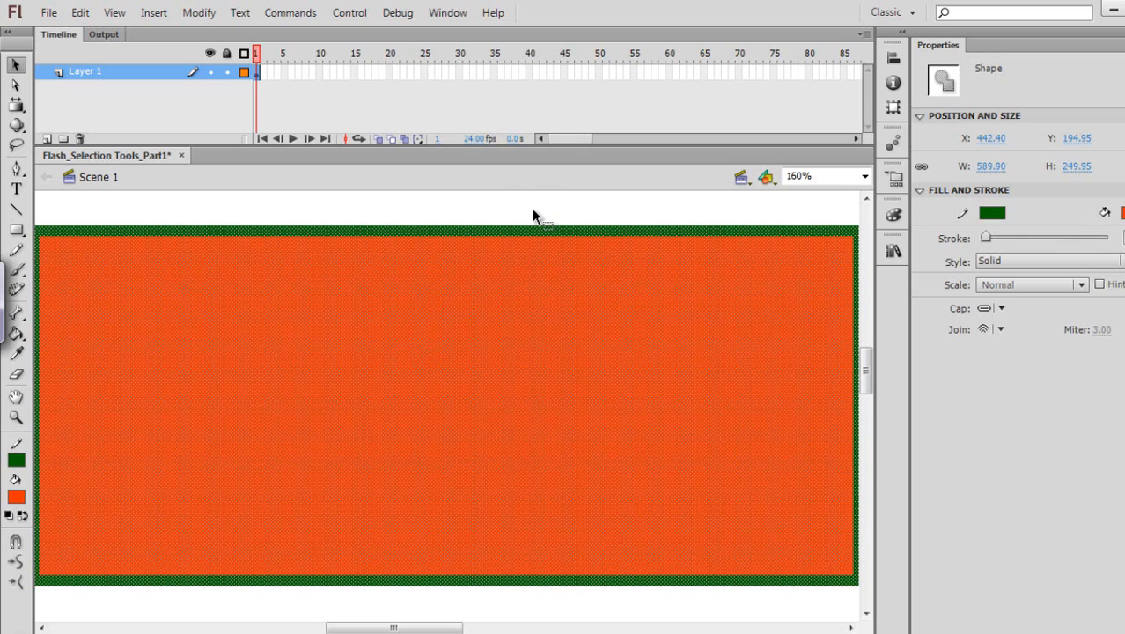
pyautogui.hotkey('ctrl', '-')
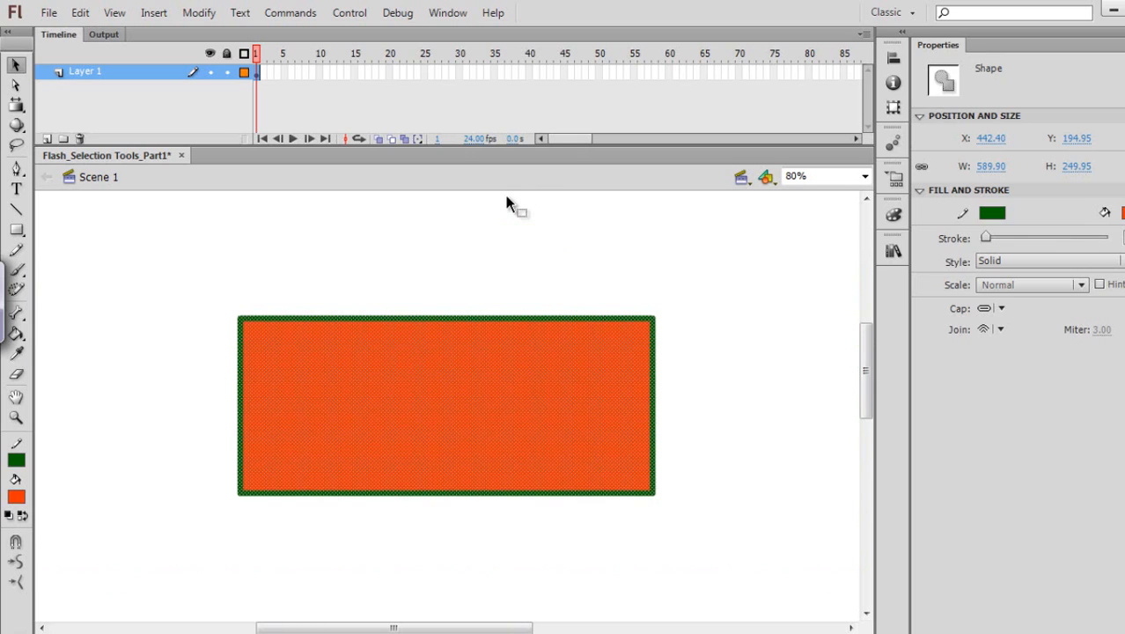
pyautogui.click(697, 369)
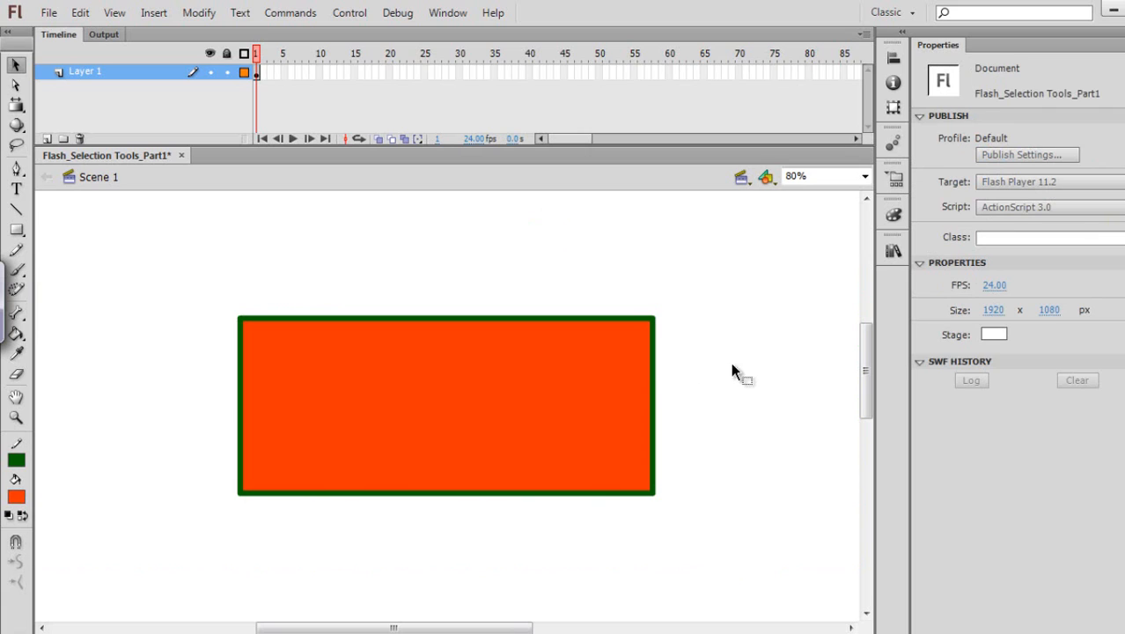
pyautogui.hotkey('ctrl', 's')
# Select the rectangle's fill and outline together and move it slightly down and right to about X 450, Y 202
pyautogui.moveTo(189, 267)
pyautogui.mouseDown()
pyautogui.moveTo(688, 486)
pyautogui.moveTo(683, 502)
pyautogui.mouseUp()
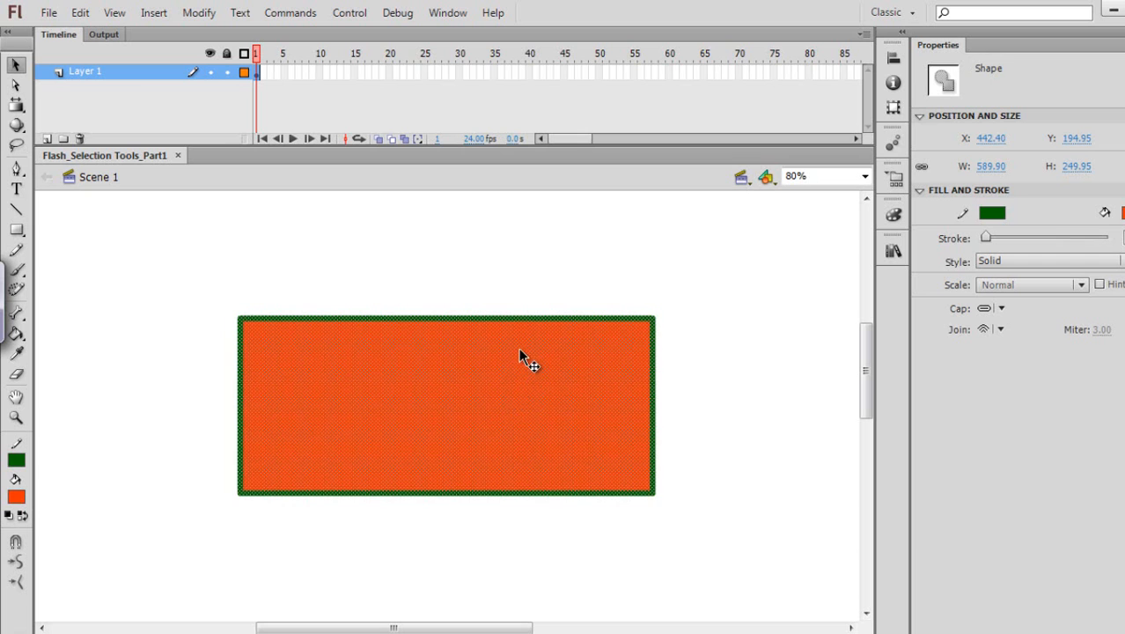
pyautogui.moveTo(523, 350); pyautogui.dragTo(554, 396)
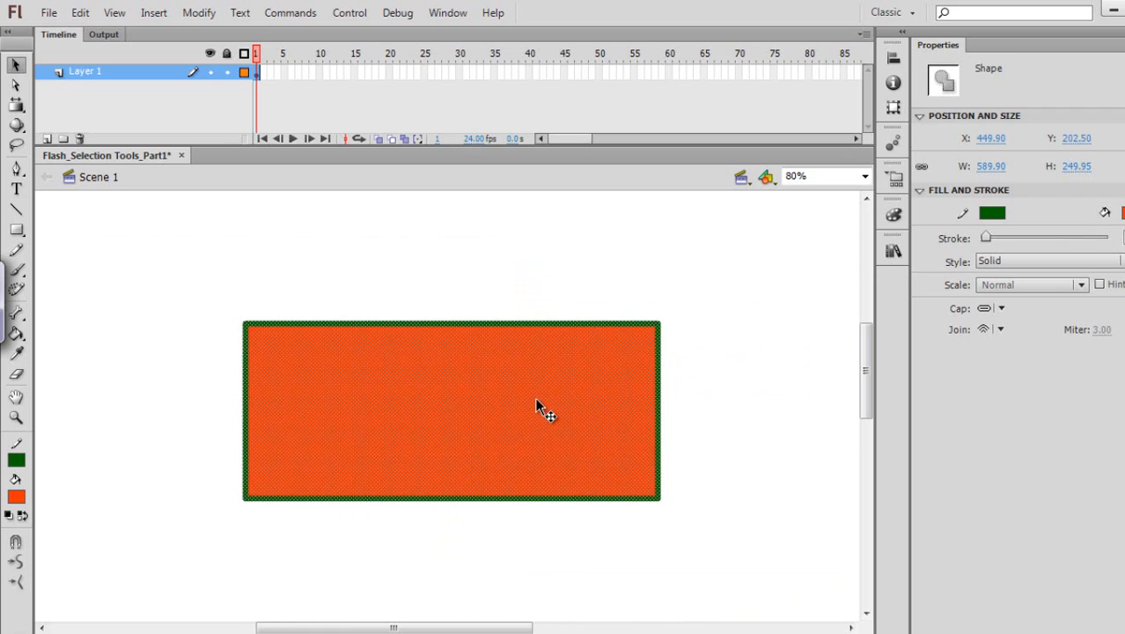
pyautogui.click(721, 388)
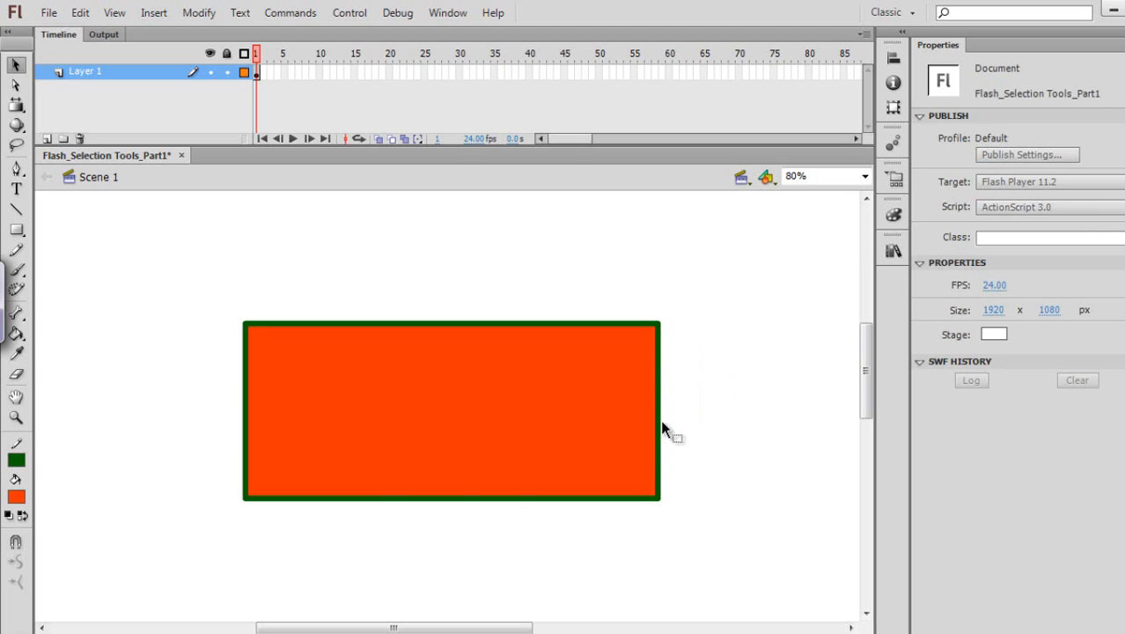
# Curve the rectangle's edges with the Selection tool, bulging the left and right sides outward and bending the top and bottom inward
pyautogui.moveTo(662, 410); pyautogui.dragTo(693, 409)
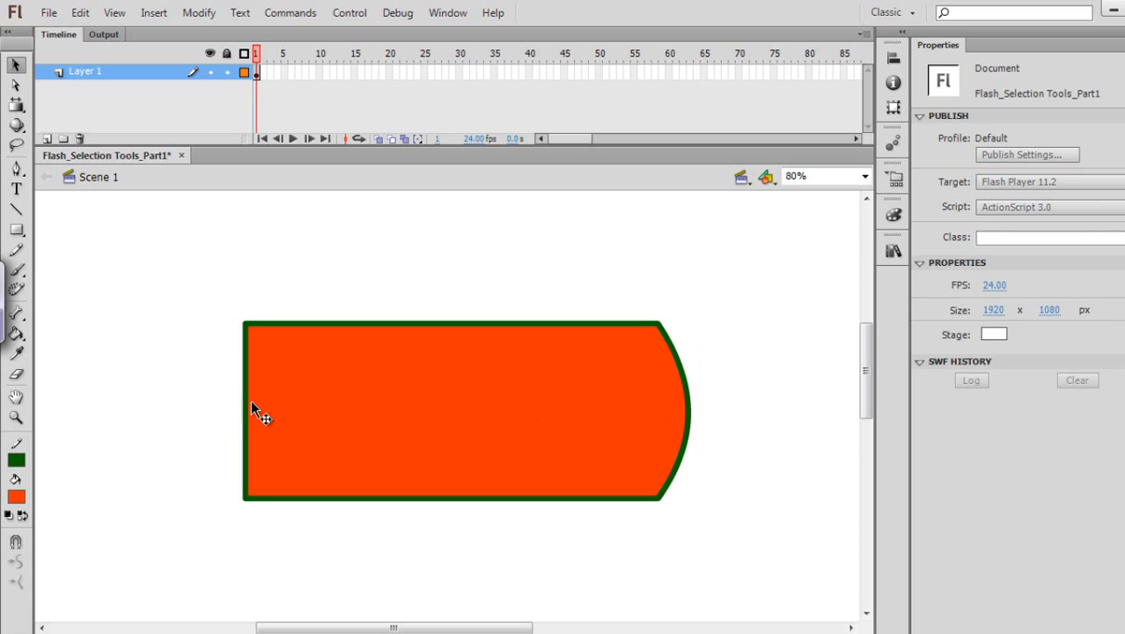
pyautogui.moveTo(244, 408); pyautogui.dragTo(205, 410)
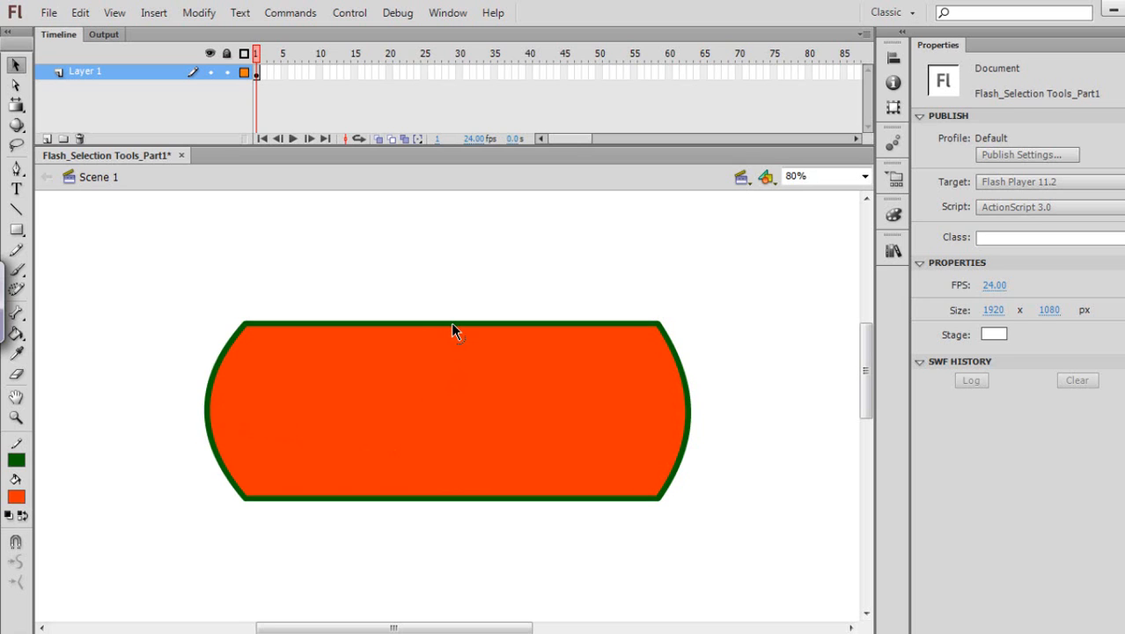
pyautogui.moveTo(451, 326); pyautogui.dragTo(450, 349)
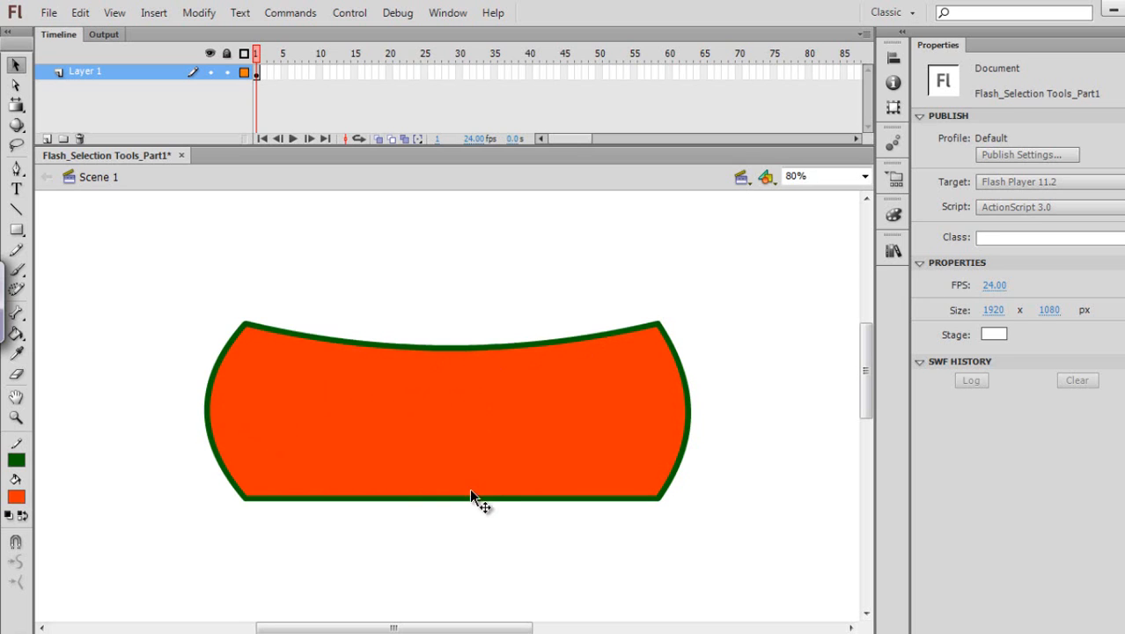
pyautogui.moveTo(453, 496); pyautogui.dragTo(452, 472)
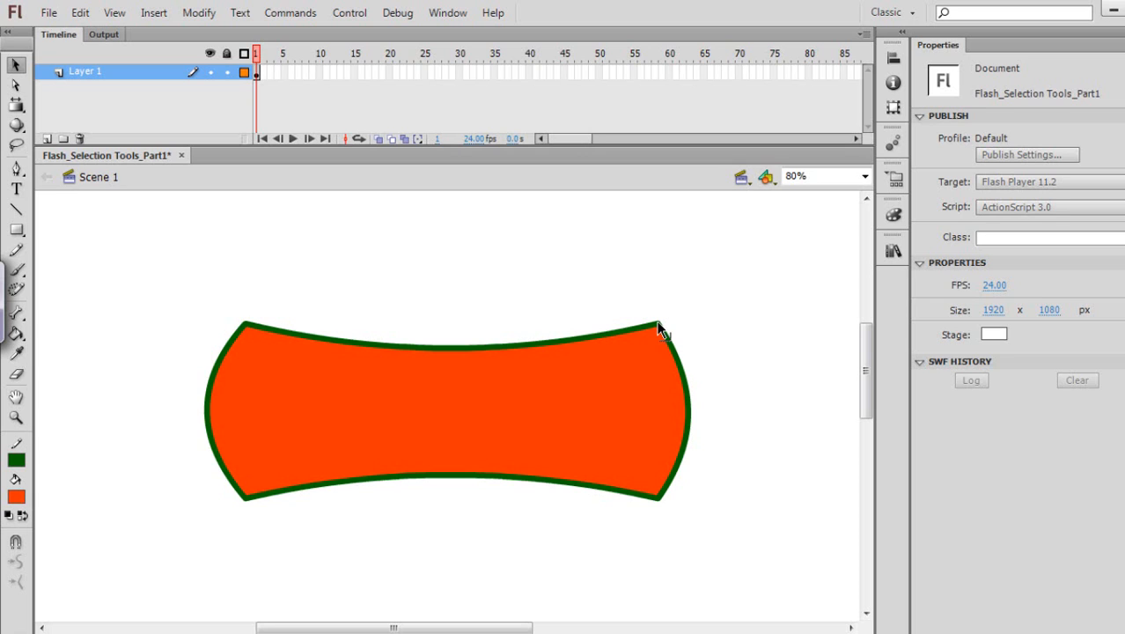
# Flare the shape's right end by pulling its upper-right corner up and its lower-right corner down
pyautogui.moveTo(658, 325); pyautogui.dragTo(659, 277)
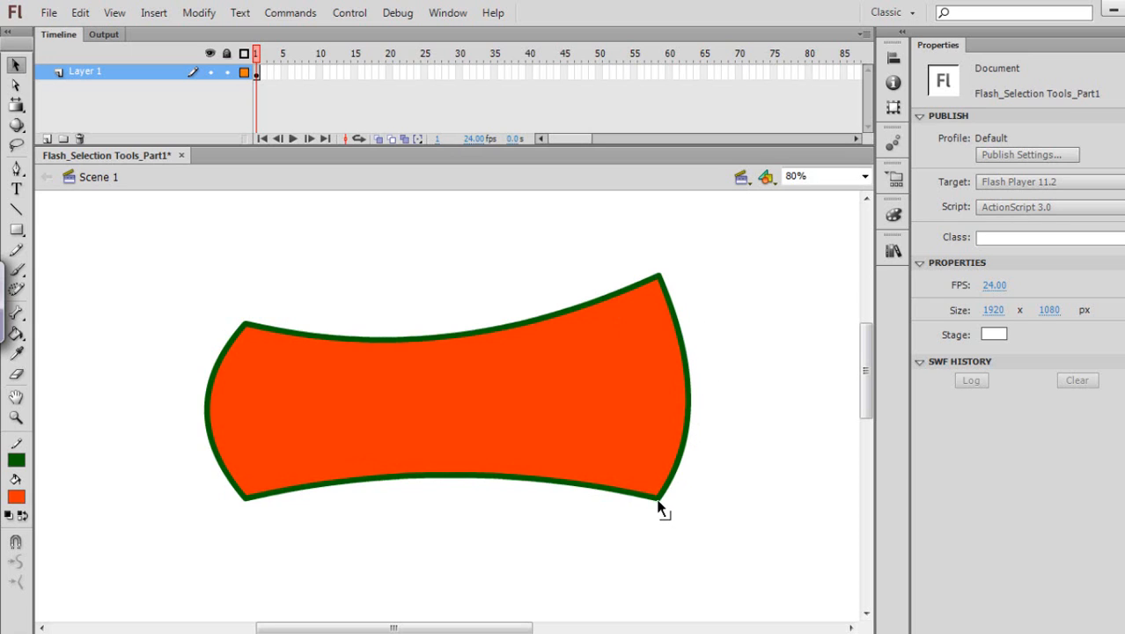
pyautogui.moveTo(660, 505); pyautogui.dragTo(661, 553)
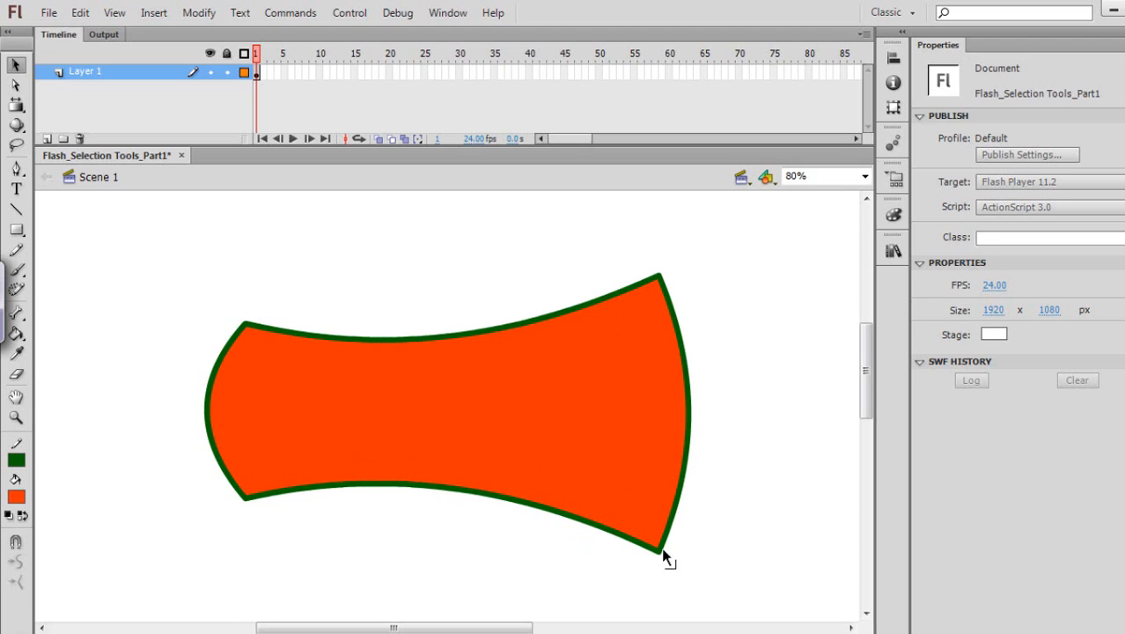
pyautogui.moveTo(659, 552); pyautogui.dragTo(660, 543)
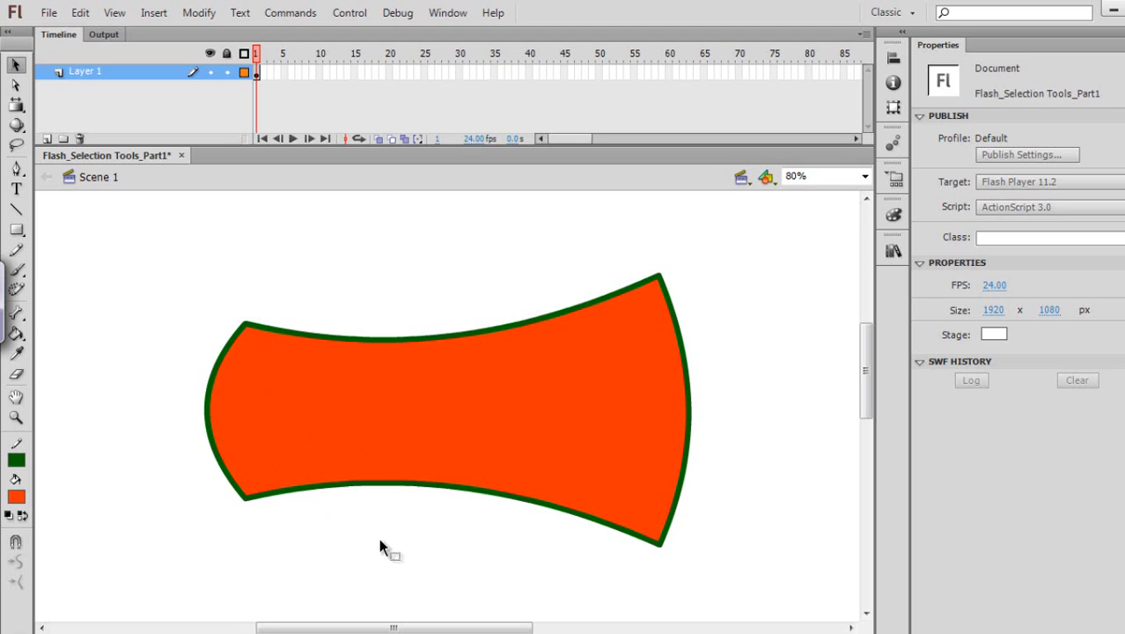
# Select only the left portion of the shape and separate it from the rest by moving it left to about X 271
pyautogui.moveTo(443, 588); pyautogui.dragTo(443, 587)
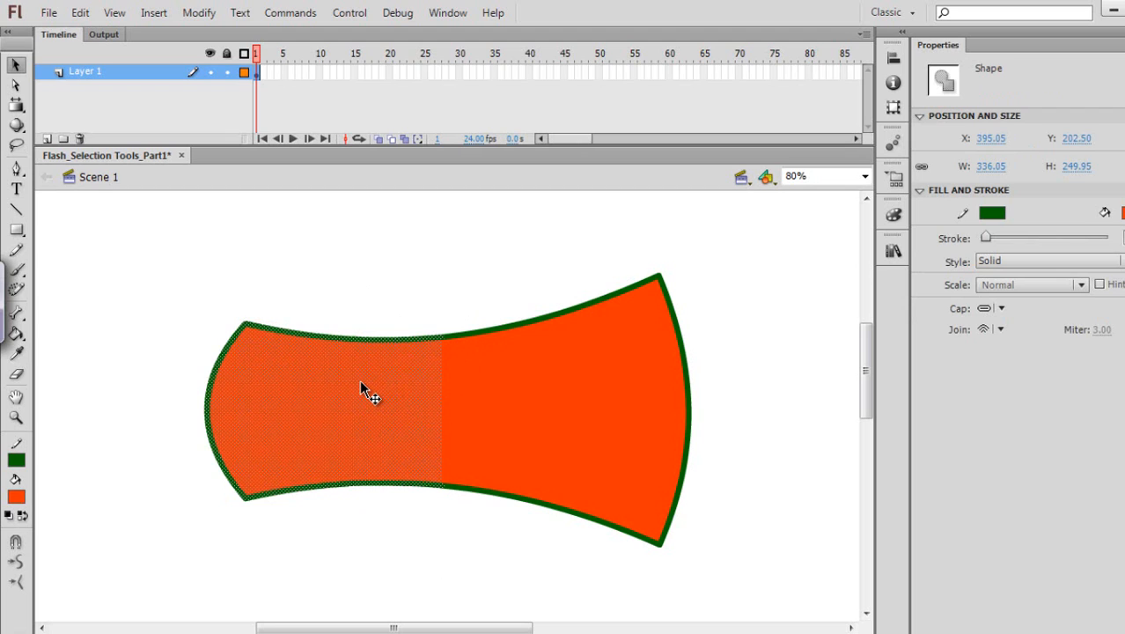
pyautogui.moveTo(360, 383); pyautogui.dragTo(276, 389)
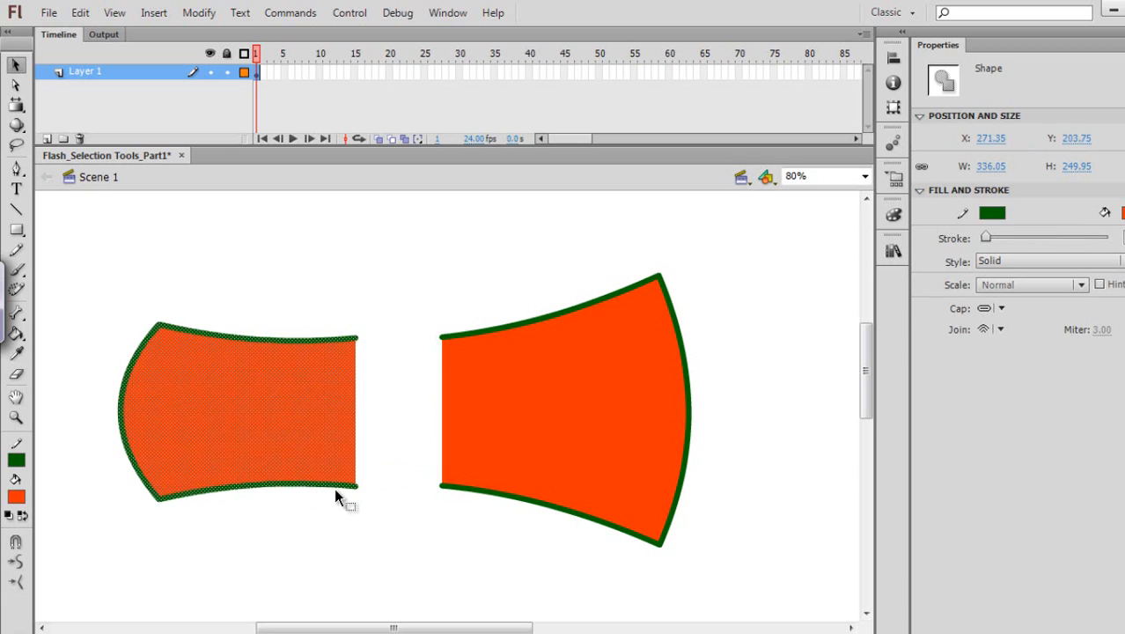
pyautogui.click(345, 516)
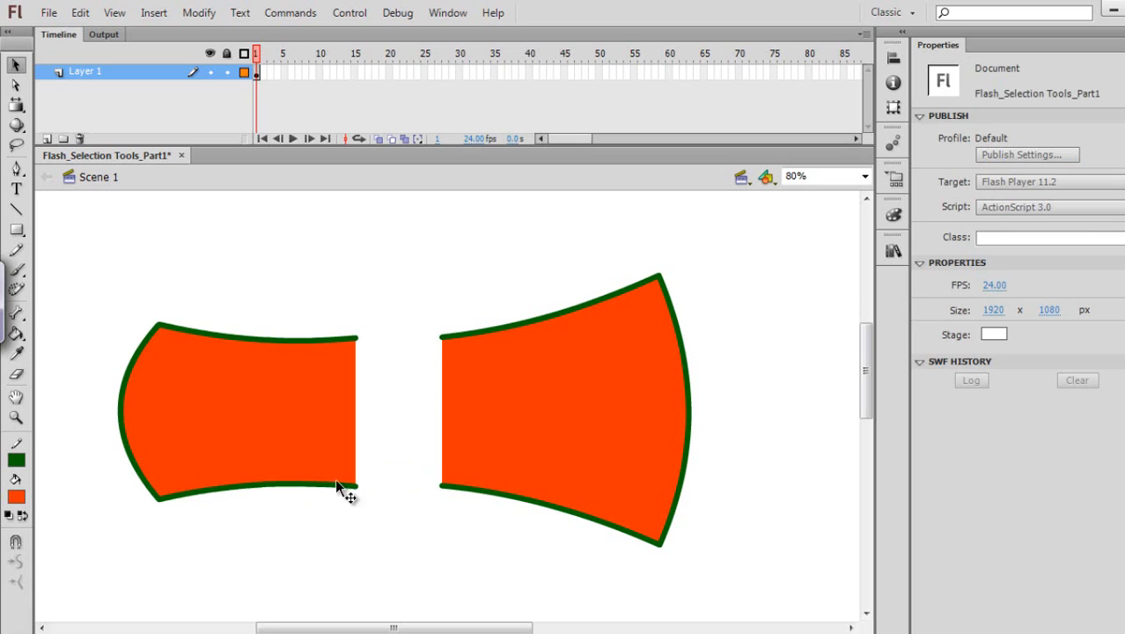
# Return the separated left portion to X 395.05, Y 202.50 so it rejoins the right part, and deselect it
pyautogui.doubleClick(331, 379)
pyautogui.hotkey('shift', 'Right')
pyautogui.hotkey('shift', 'Right')
pyautogui.hotkey('shift', 'Right')
pyautogui.hotkey('shift', 'Right')
pyautogui.hotkey('shift', 'Right')
pyautogui.hotkey('shift', 'Right')
pyautogui.hotkey('shift', 'Right')
pyautogui.hotkey('shift', 'Right')
pyautogui.hotkey('shift', 'Right')
pyautogui.hotkey('shift', 'Right')
pyautogui.hotkey('shift', 'Right')
pyautogui.hotkey('shift', 'Right')
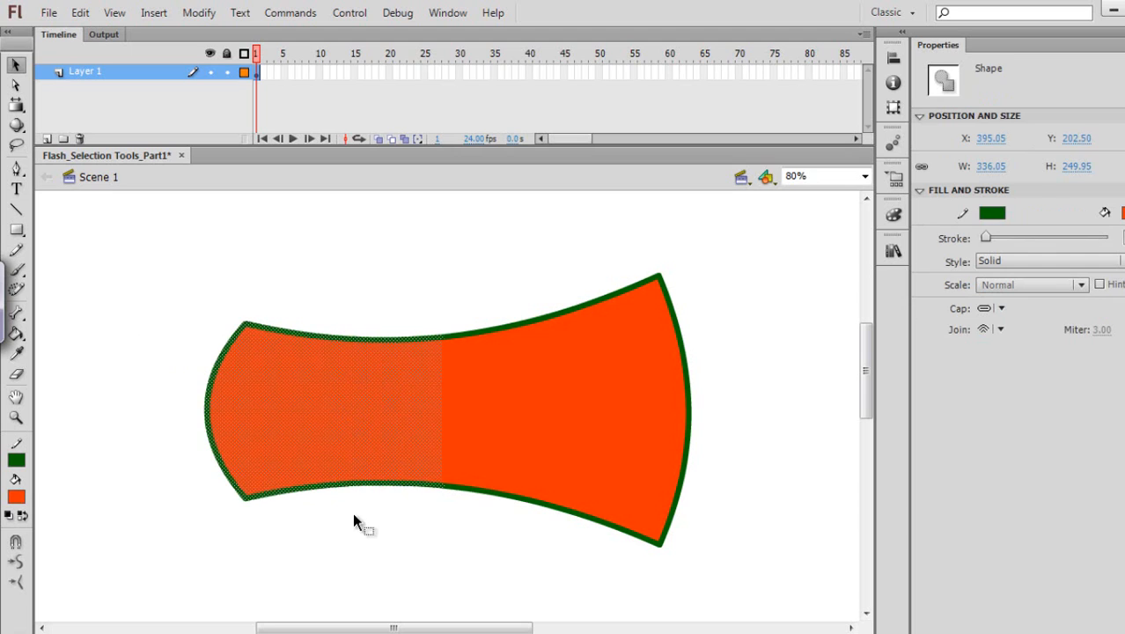
pyautogui.click(354, 536)
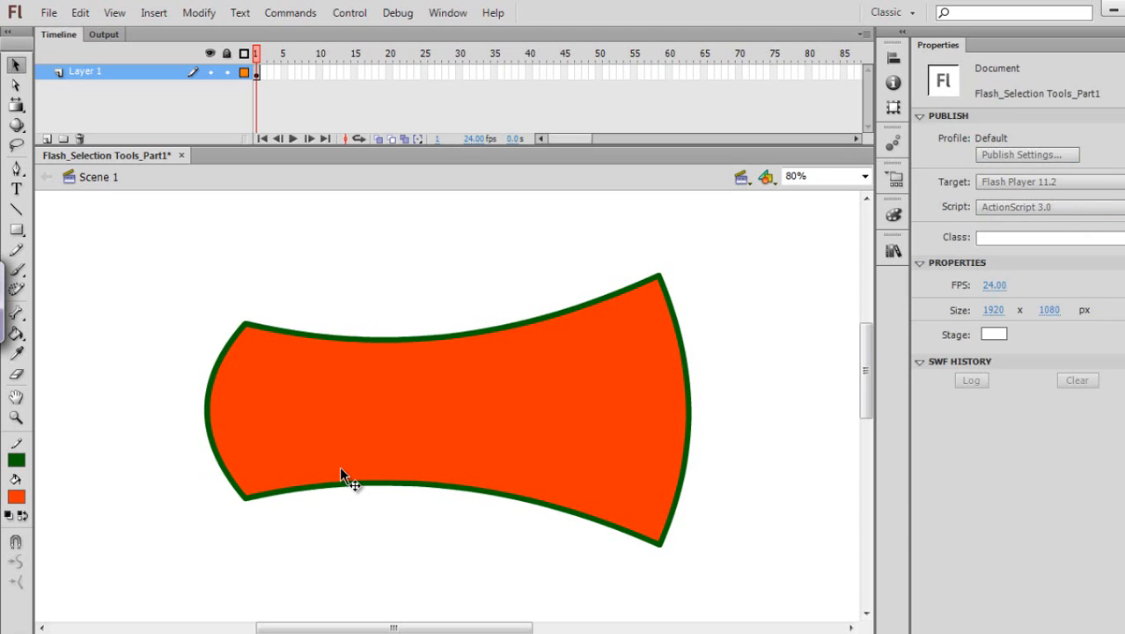
# Select the shape's outline with the Subselection tool, move the whole shape up and left, and bring it back near its starting place
pyautogui.hotkey('ctrl', '-')
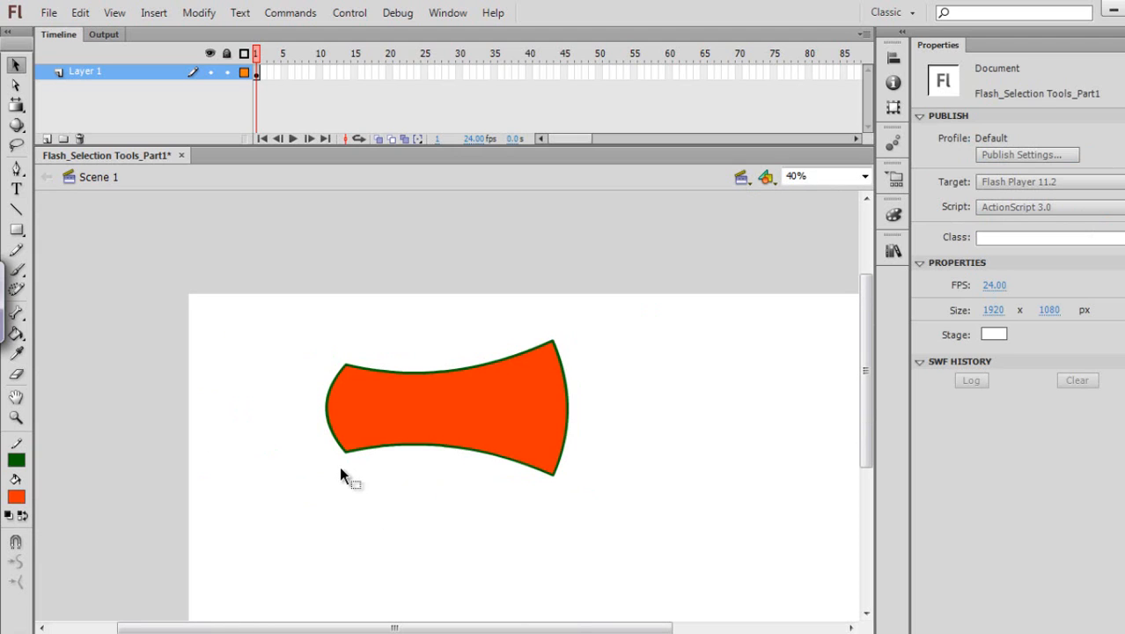
pyautogui.hotkey('ctrl', '=')
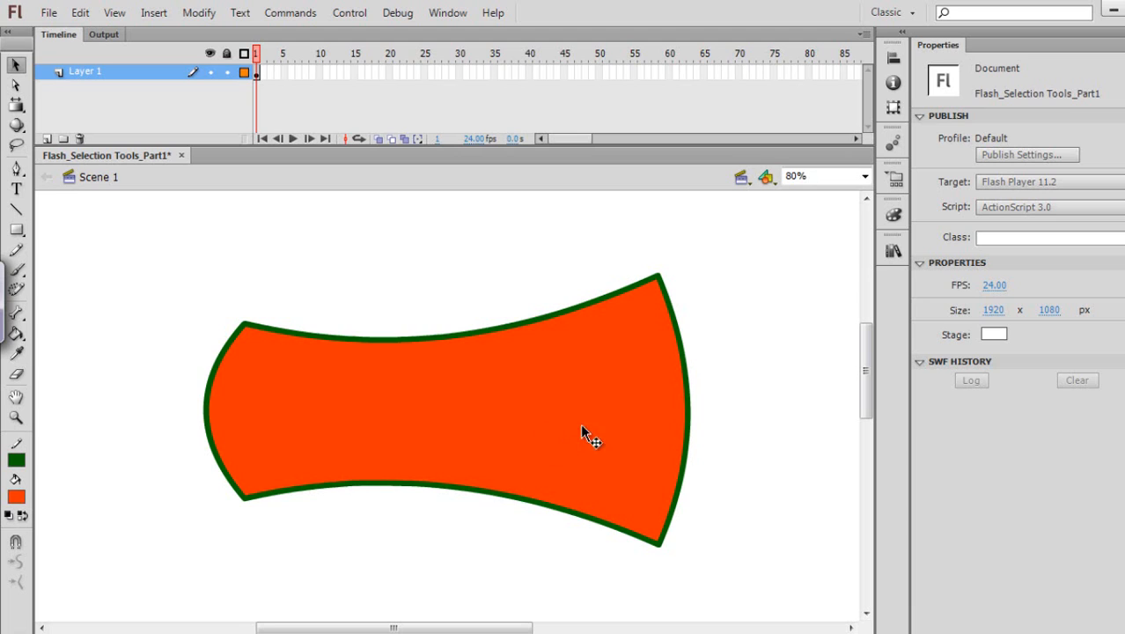
pyautogui.click(16, 88)
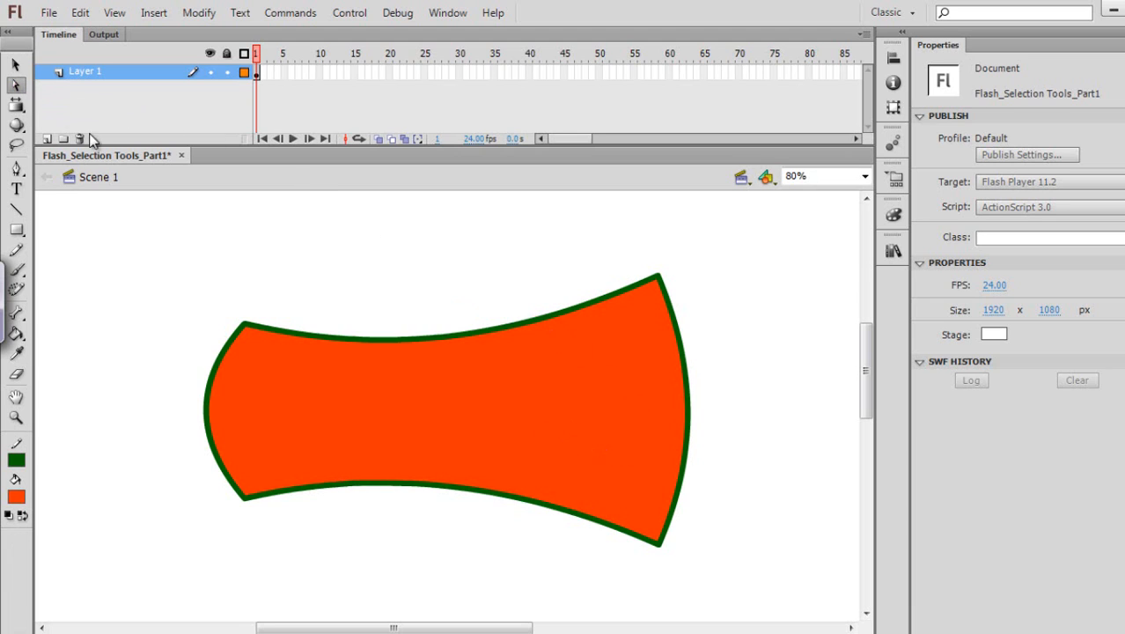
pyautogui.click(464, 342)
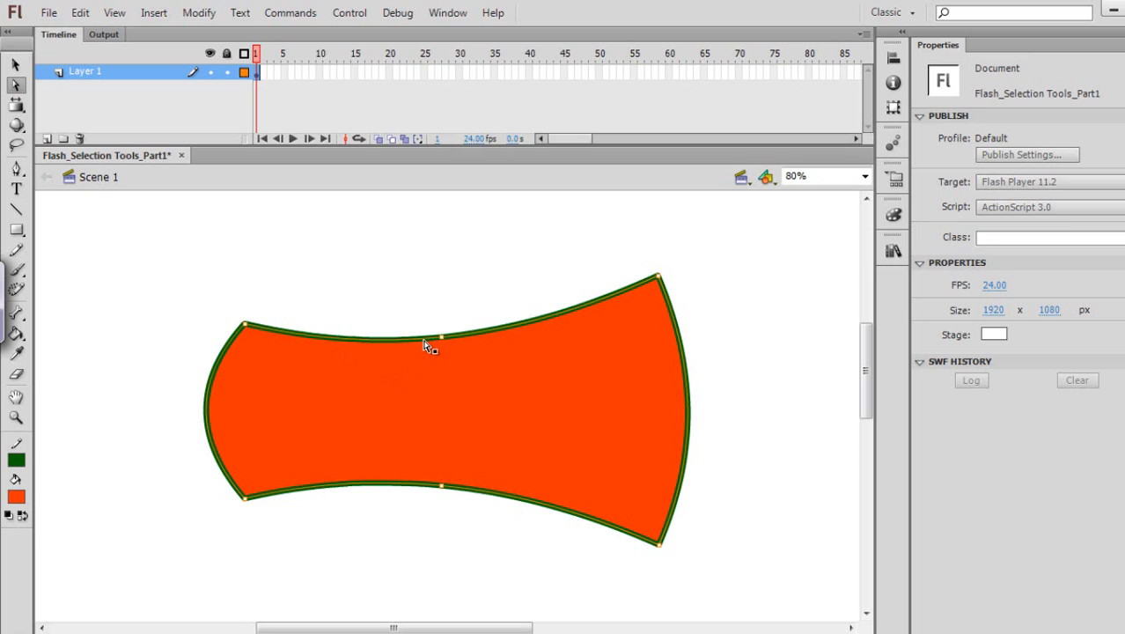
pyautogui.moveTo(431, 346); pyautogui.dragTo(331, 272)
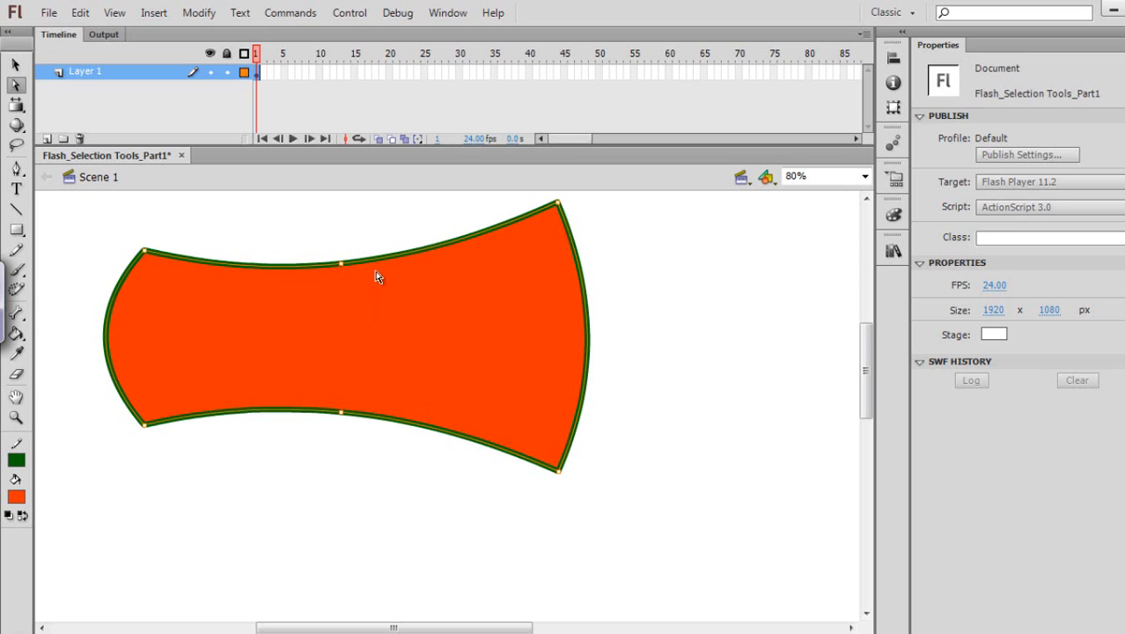
pyautogui.moveTo(381, 263); pyautogui.dragTo(477, 323)
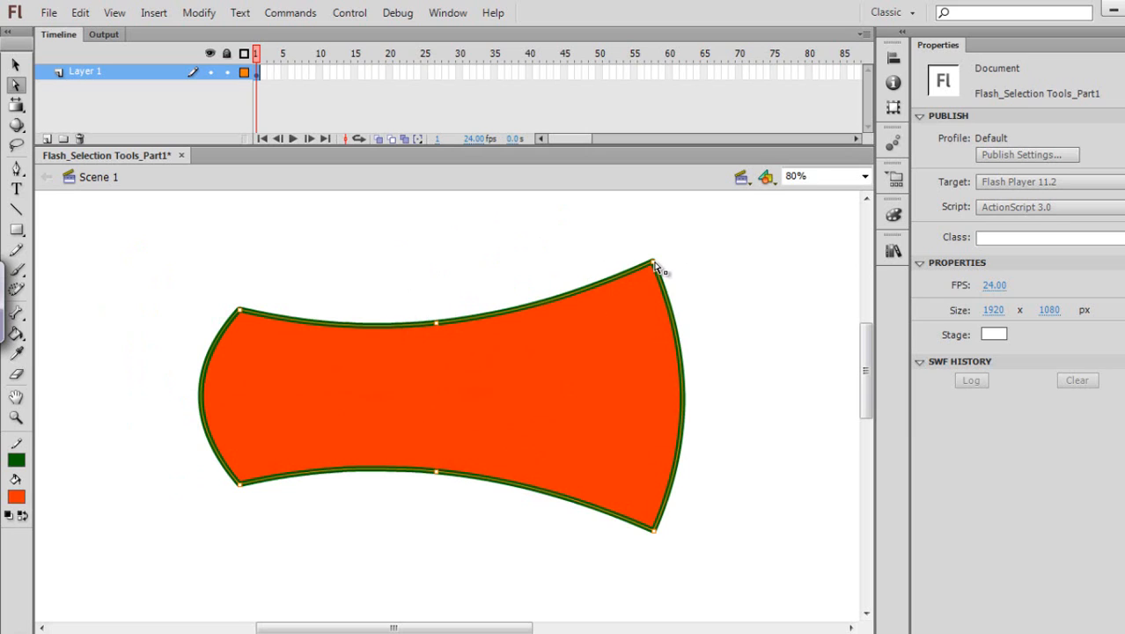
# Move the upper-right anchor point left and adjust its lower direction handle to round the shape's right side outward
pyautogui.moveTo(655, 267); pyautogui.dragTo(581, 261)
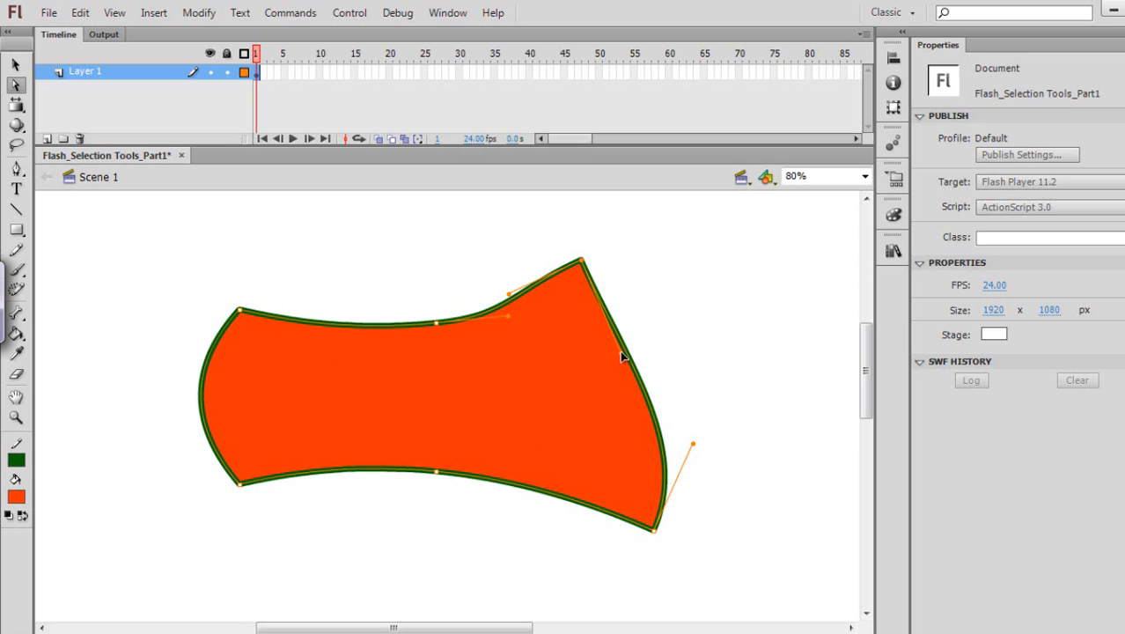
pyautogui.moveTo(621, 357); pyautogui.dragTo(681, 291)
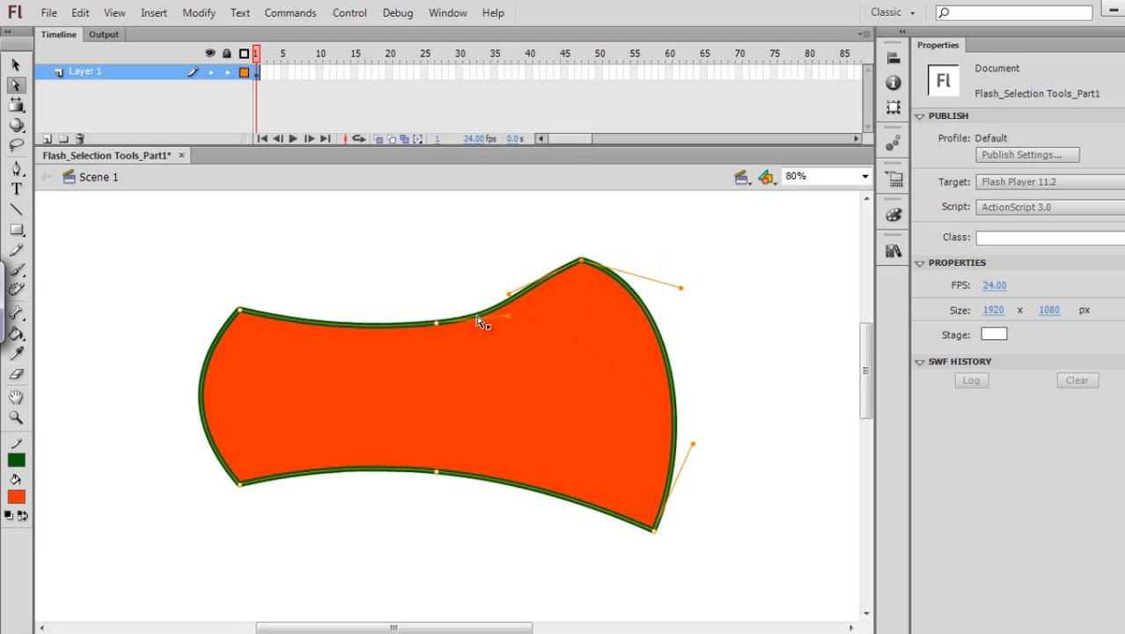
# Reshape the top edge into a steep S-curve using the direction handles of its middle anchor and the adjoining upper-right handle
pyautogui.click(439, 326)
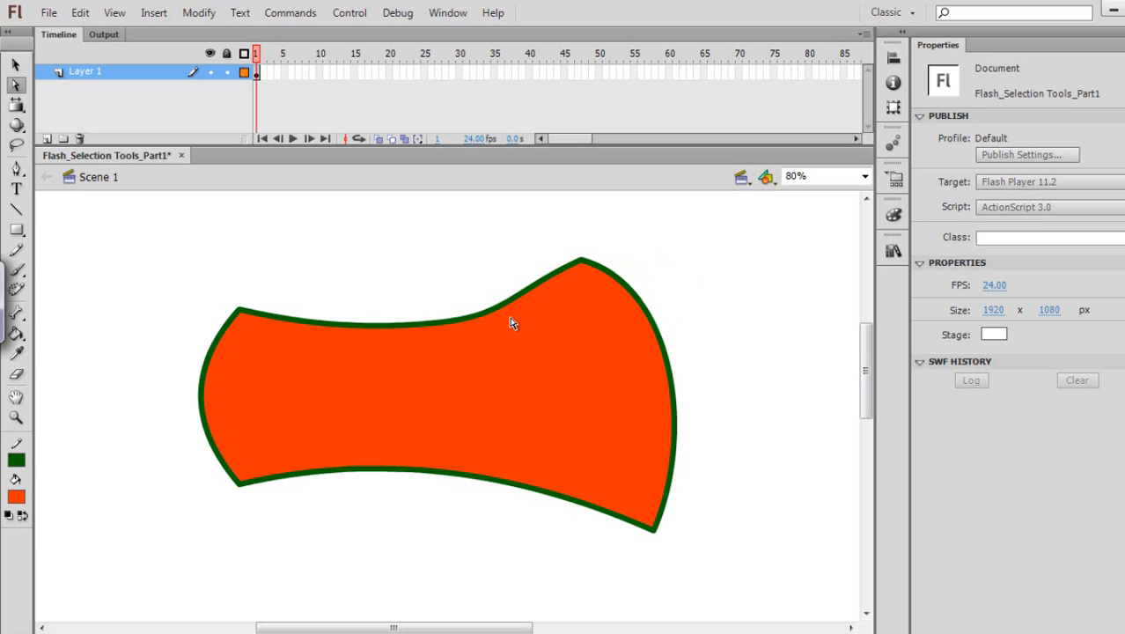
pyautogui.click(511, 322)
pyautogui.click(446, 323)
pyautogui.click(439, 326)
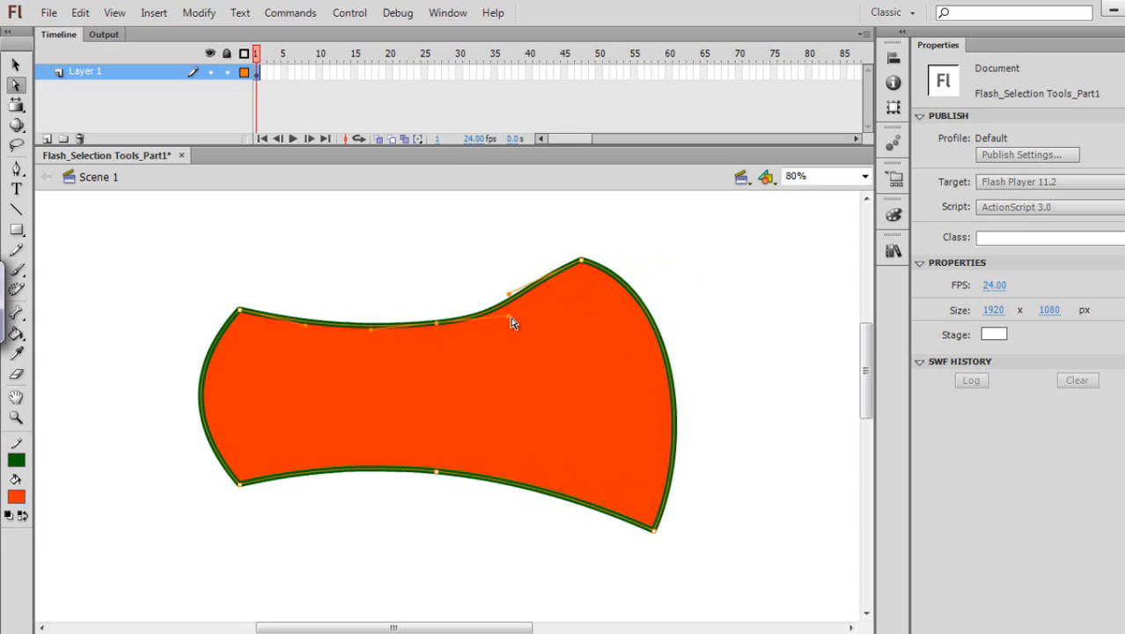
pyautogui.moveTo(508, 316); pyautogui.dragTo(444, 267)
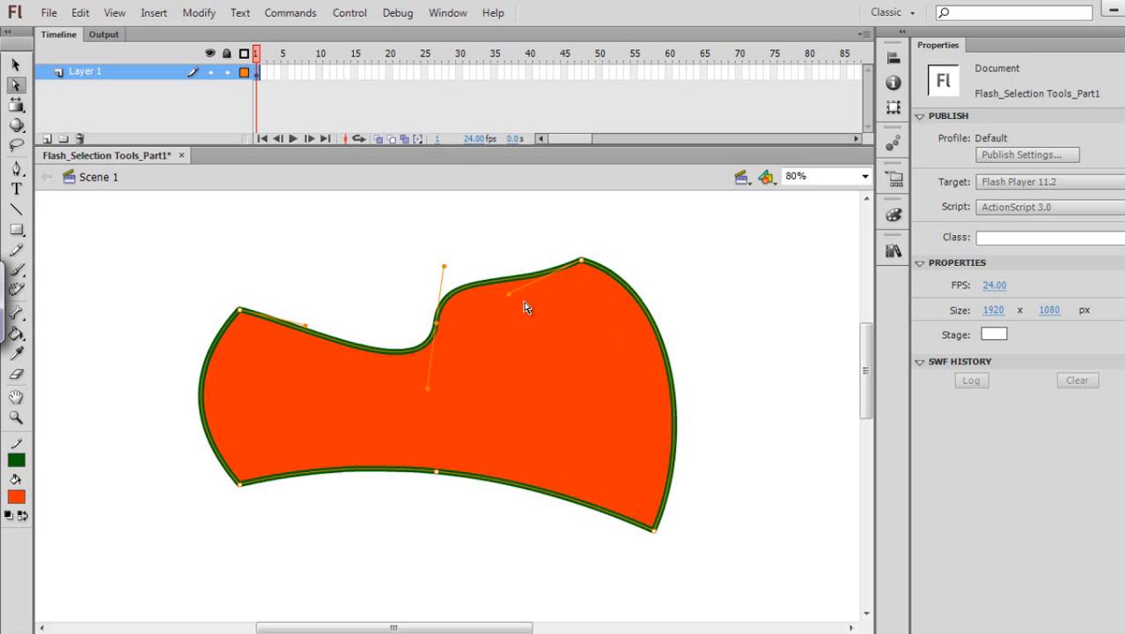
pyautogui.moveTo(509, 293); pyautogui.dragTo(510, 268)
pyautogui.click(793, 404)
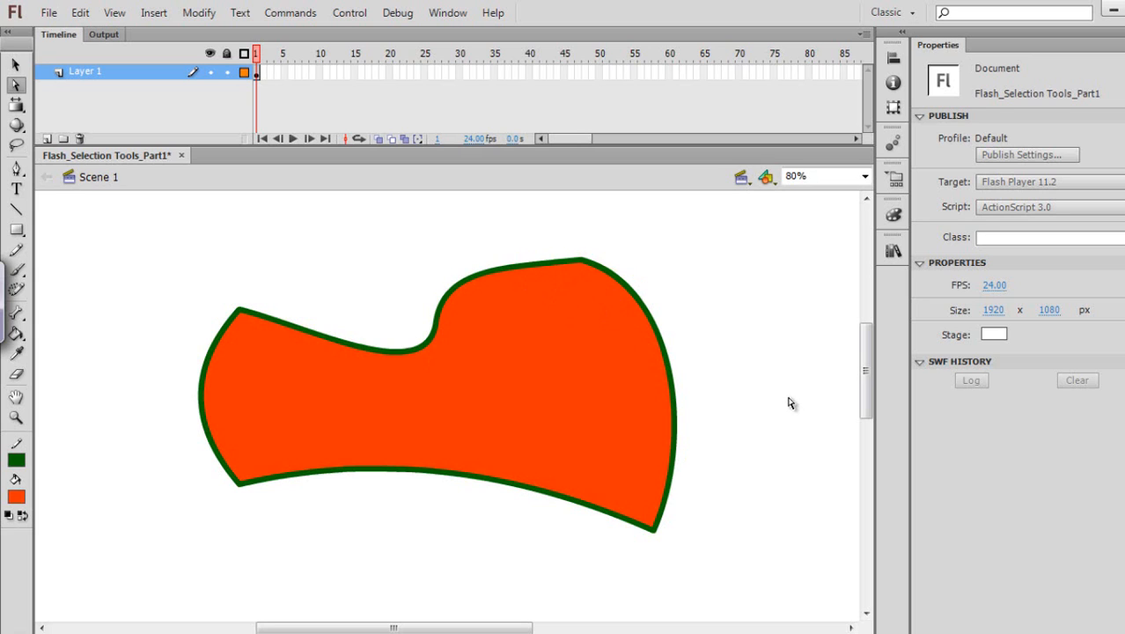
# Move the shape's lower-left anchor point down and outward, raise the bottom edge's middle anchor to arch the edge, and deselect the outline
pyautogui.click(251, 315)
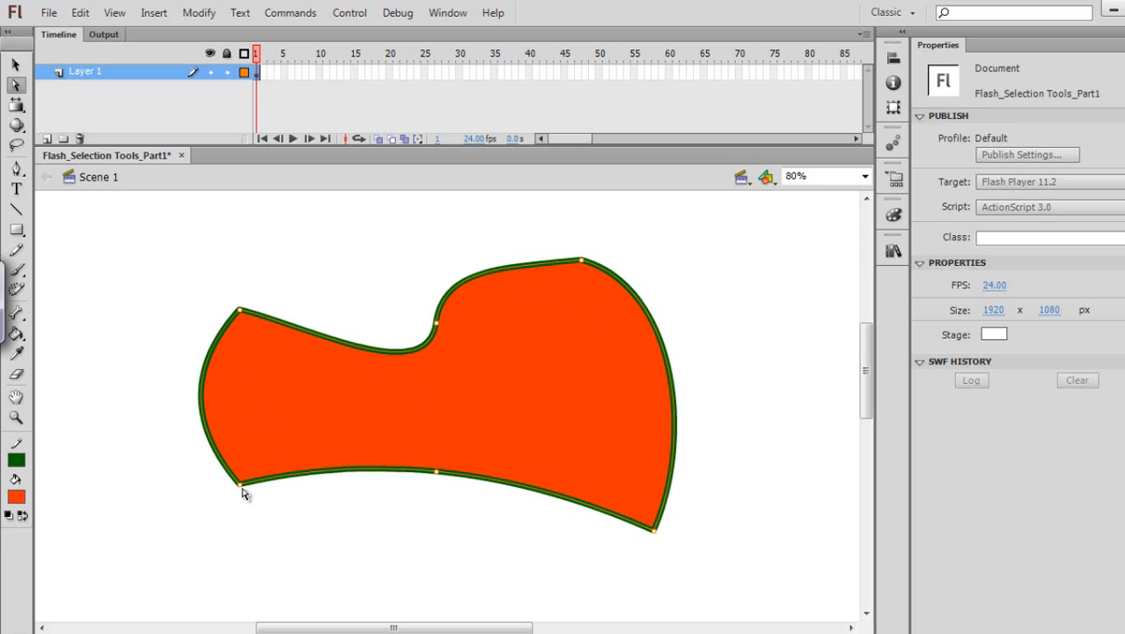
pyautogui.moveTo(242, 490); pyautogui.dragTo(214, 519)
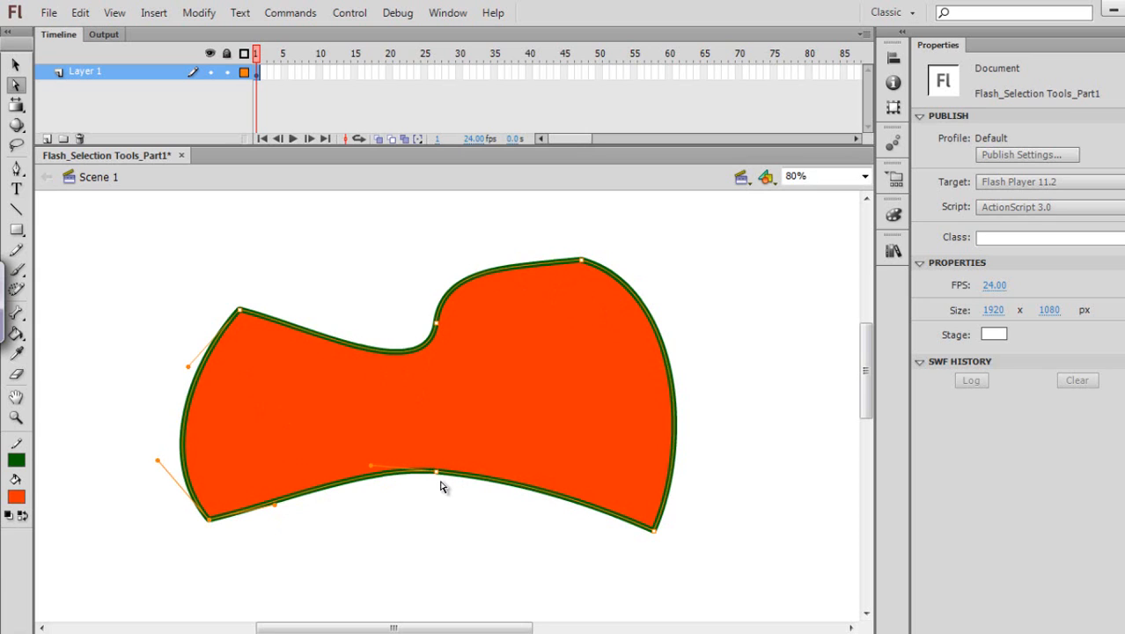
pyautogui.moveTo(437, 475); pyautogui.dragTo(429, 431)
pyautogui.click(476, 521)
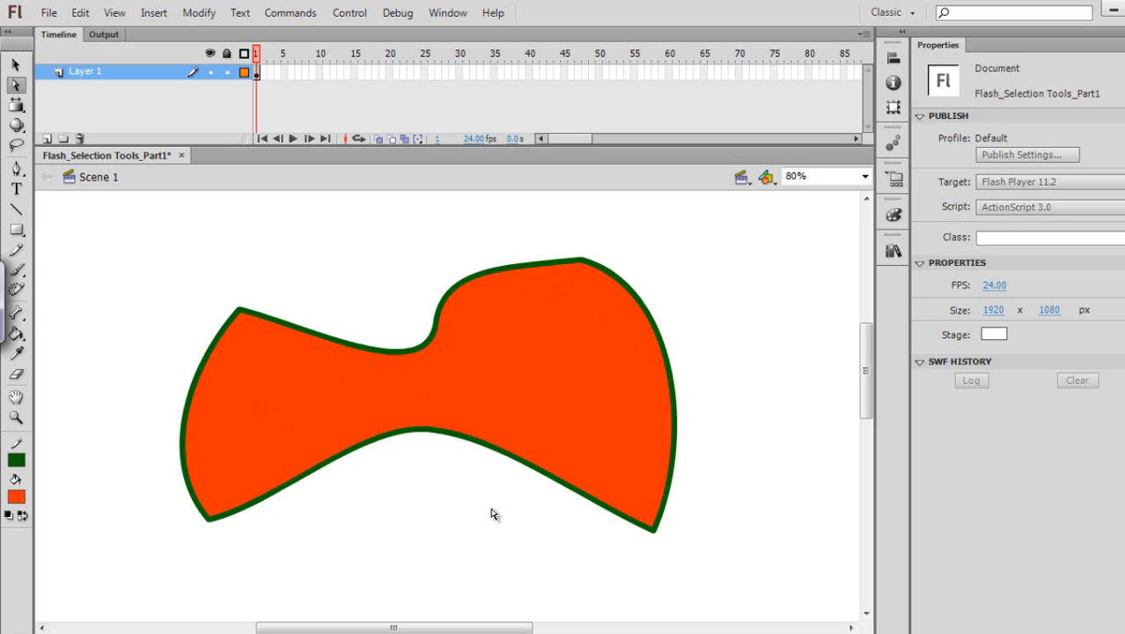
# Select the shape's outline with the Subselection tool and move the whole shape down and slightly left by its top edge
pyautogui.click(249, 315)
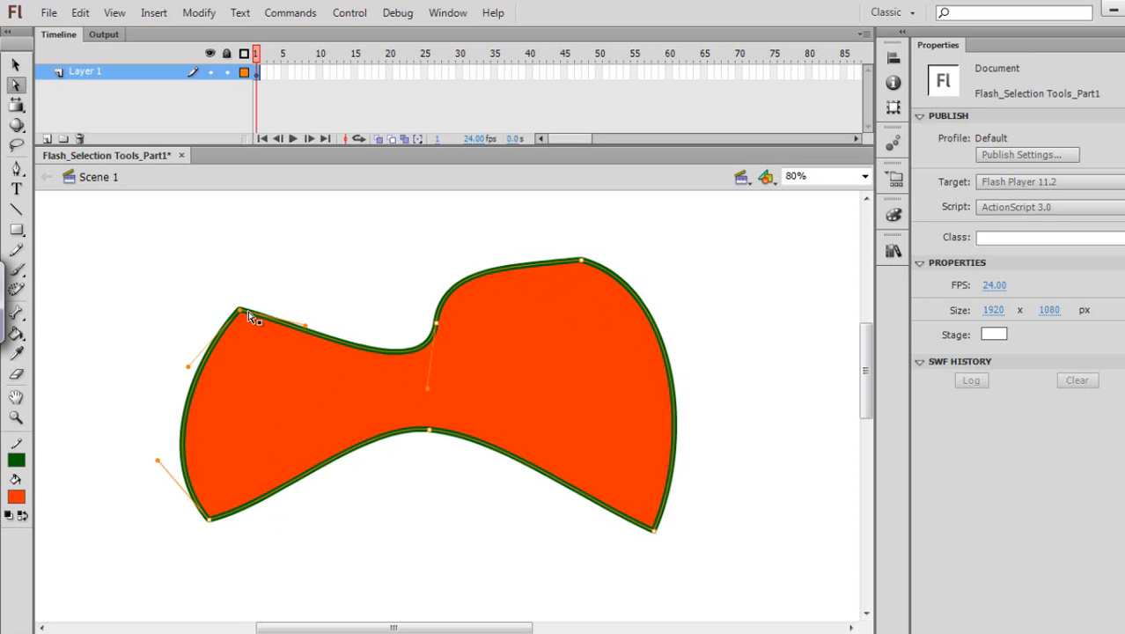
pyautogui.click(302, 296)
pyautogui.click(324, 342)
pyautogui.moveTo(326, 343); pyautogui.dragTo(319, 366)
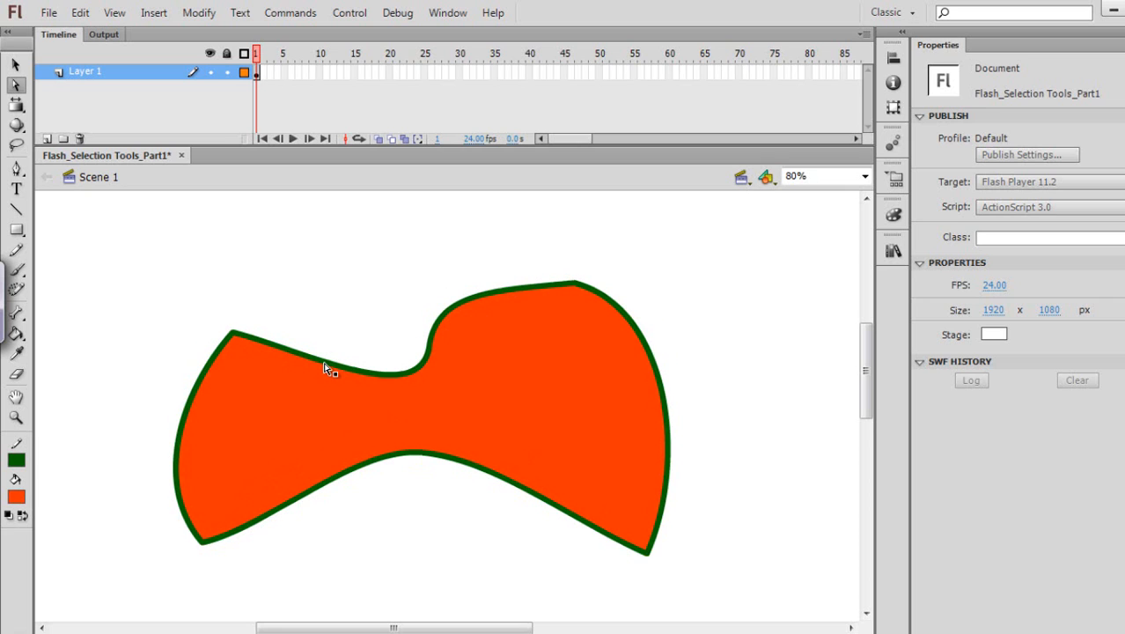
# Reselect the outline, move the whole shape right and slightly up, and shift its upper-left anchor point up and right
pyautogui.click(325, 368)
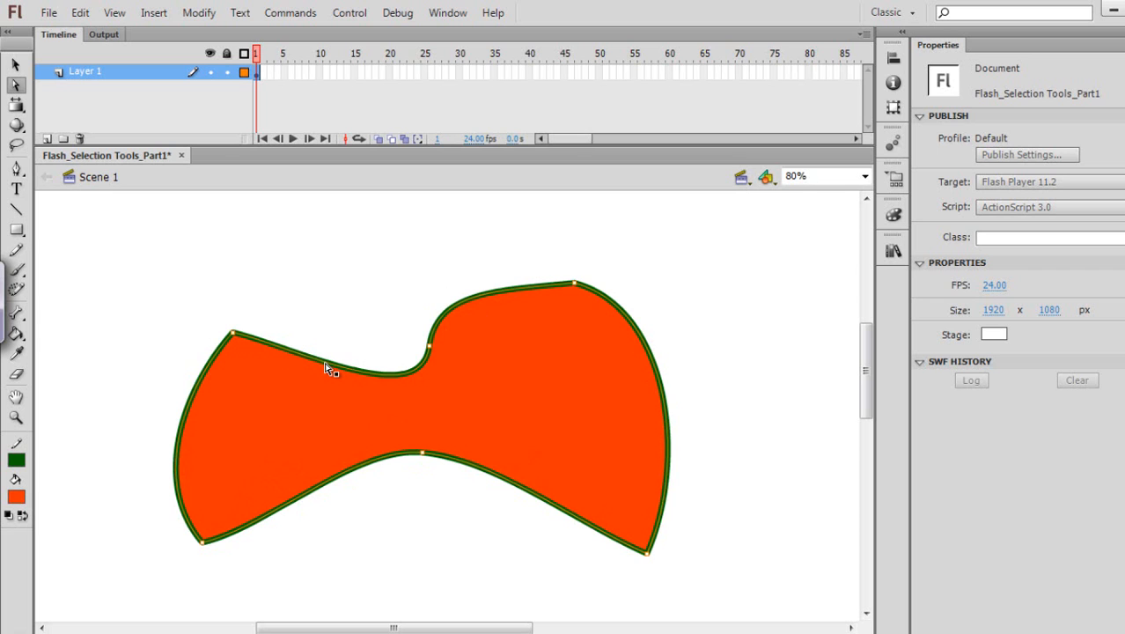
pyautogui.moveTo(327, 370); pyautogui.dragTo(364, 357)
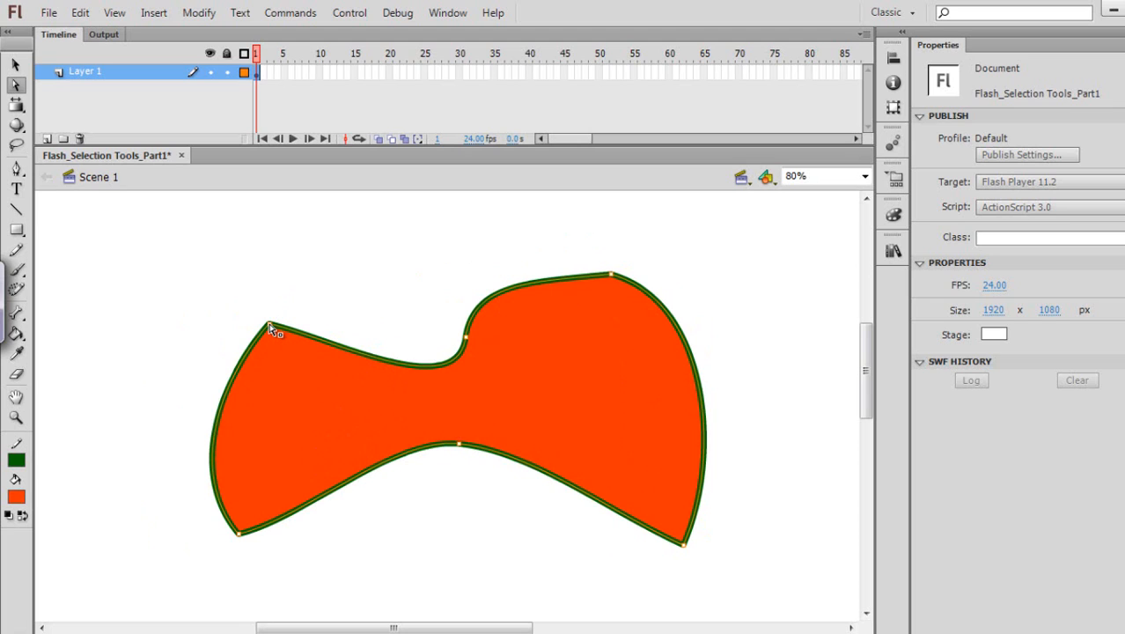
pyautogui.moveTo(270, 324)
pyautogui.mouseDown()
pyautogui.moveTo(254, 294)
pyautogui.moveTo(289, 290)
pyautogui.moveTo(283, 310)
pyautogui.mouseUp()
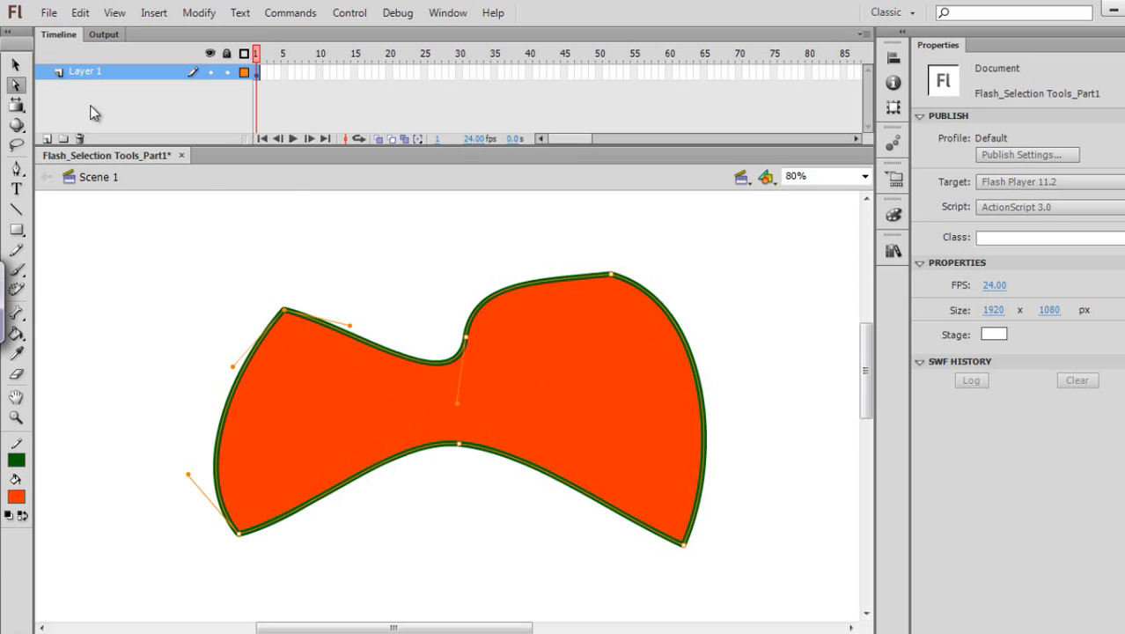
# With the Selection tool, pull bulges out of the upper-left edge, the left side and two places along the bottom-left edge
pyautogui.click(15, 64)
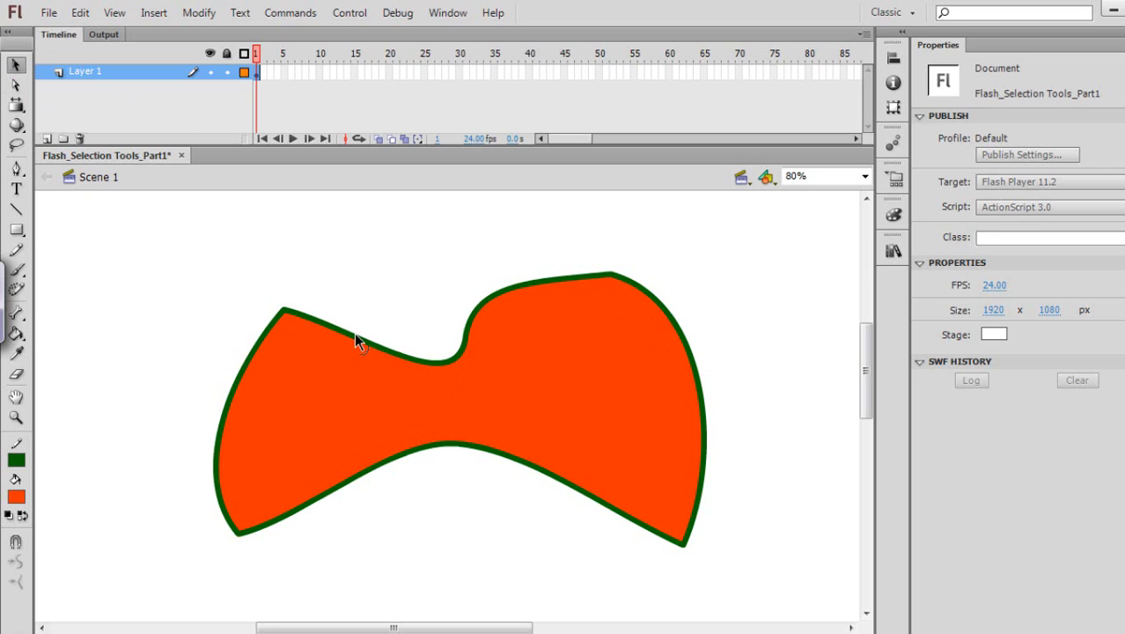
pyautogui.moveTo(359, 334); pyautogui.dragTo(365, 327)
pyautogui.moveTo(231, 396); pyautogui.dragTo(193, 404)
pyautogui.moveTo(366, 478); pyautogui.dragTo(381, 510)
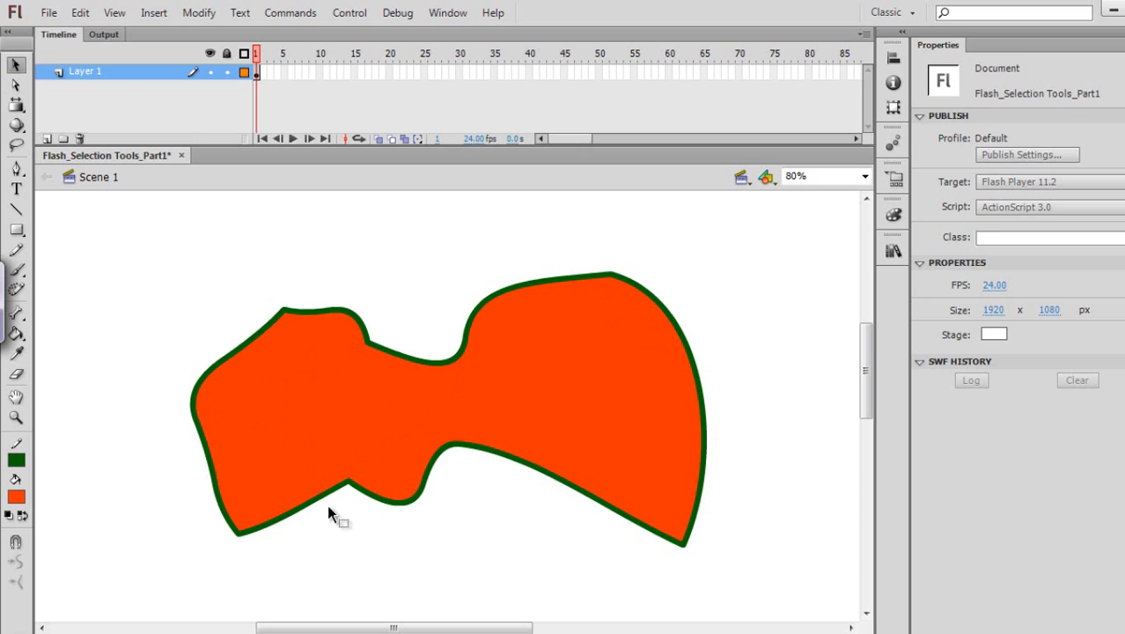
pyautogui.moveTo(311, 504); pyautogui.dragTo(340, 513)
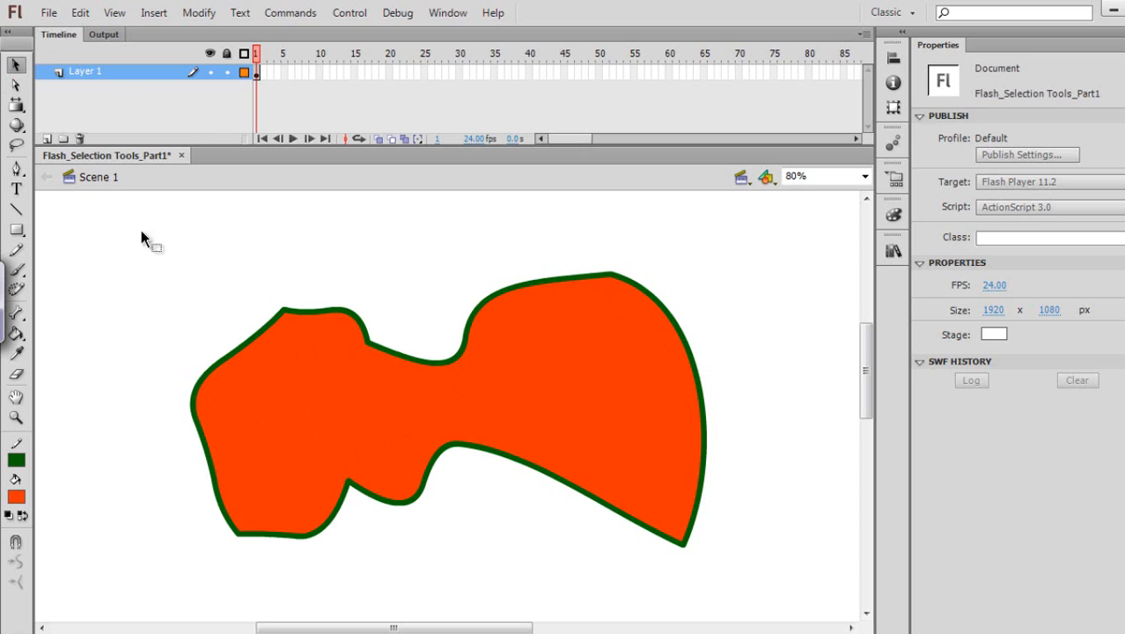
# With the Subselection tool, move the left side's lower anchor point outward and its upper anchor point up and left
pyautogui.click(15, 84)
pyautogui.click(351, 314)
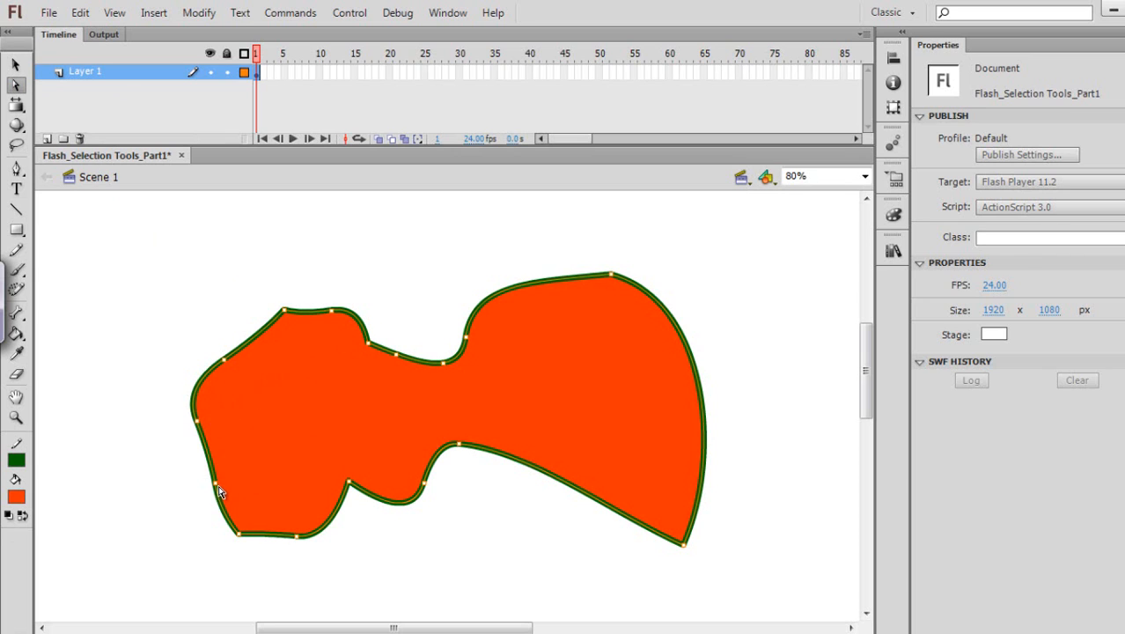
pyautogui.moveTo(217, 484); pyautogui.dragTo(187, 482)
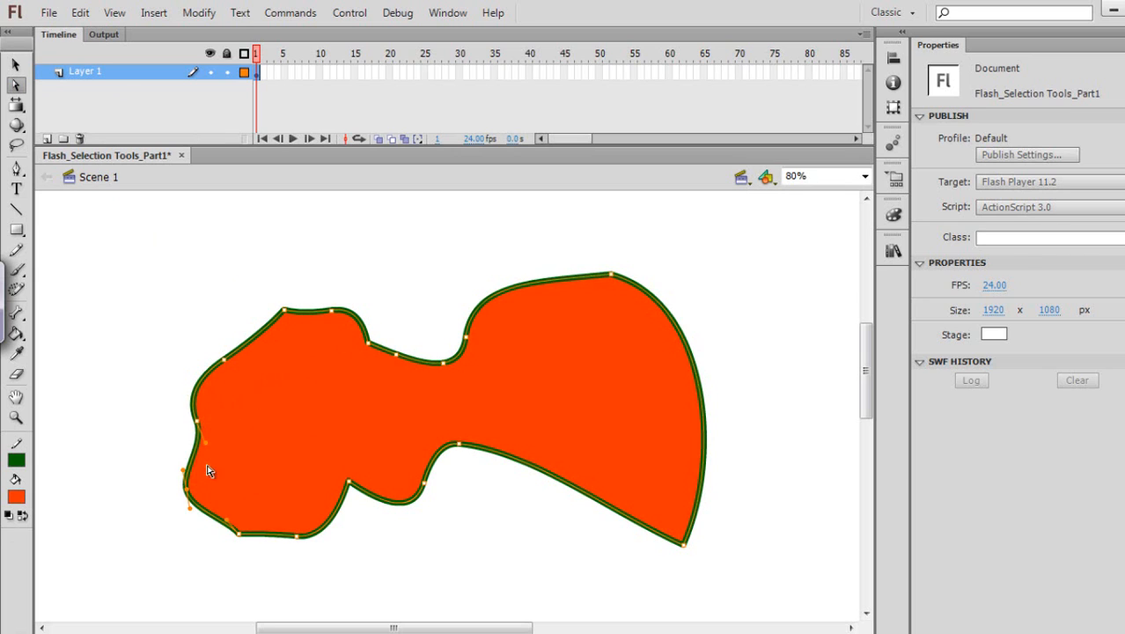
pyautogui.click(226, 363)
pyautogui.moveTo(226, 364); pyautogui.dragTo(206, 329)
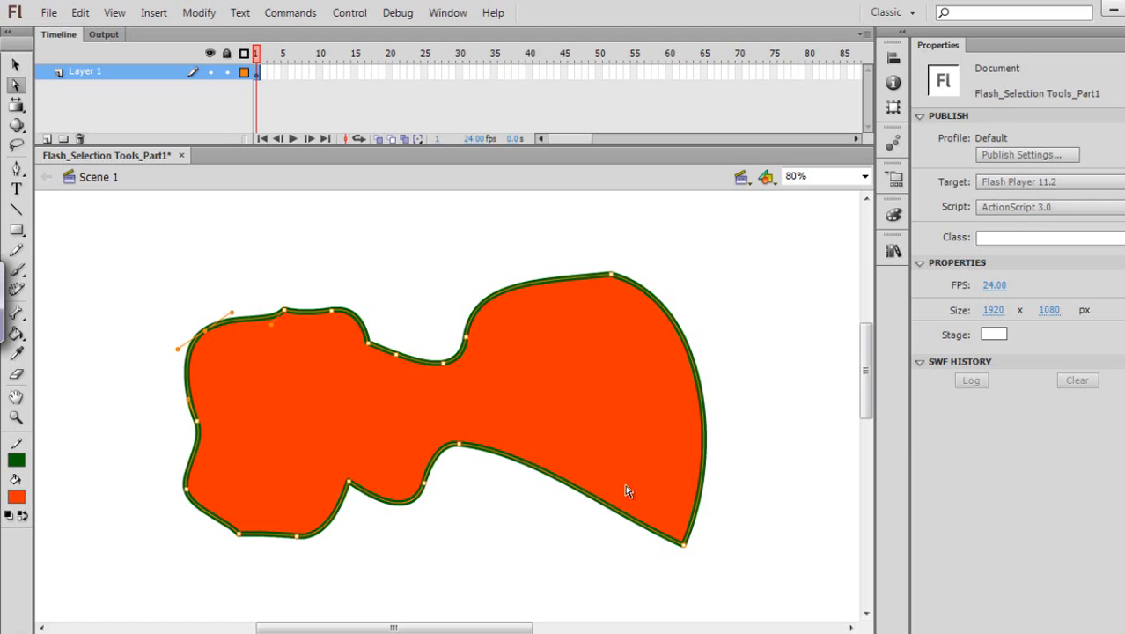
# Zoom out to 40% and bring the whole stage into view with the reshaped object
pyautogui.click(427, 385)
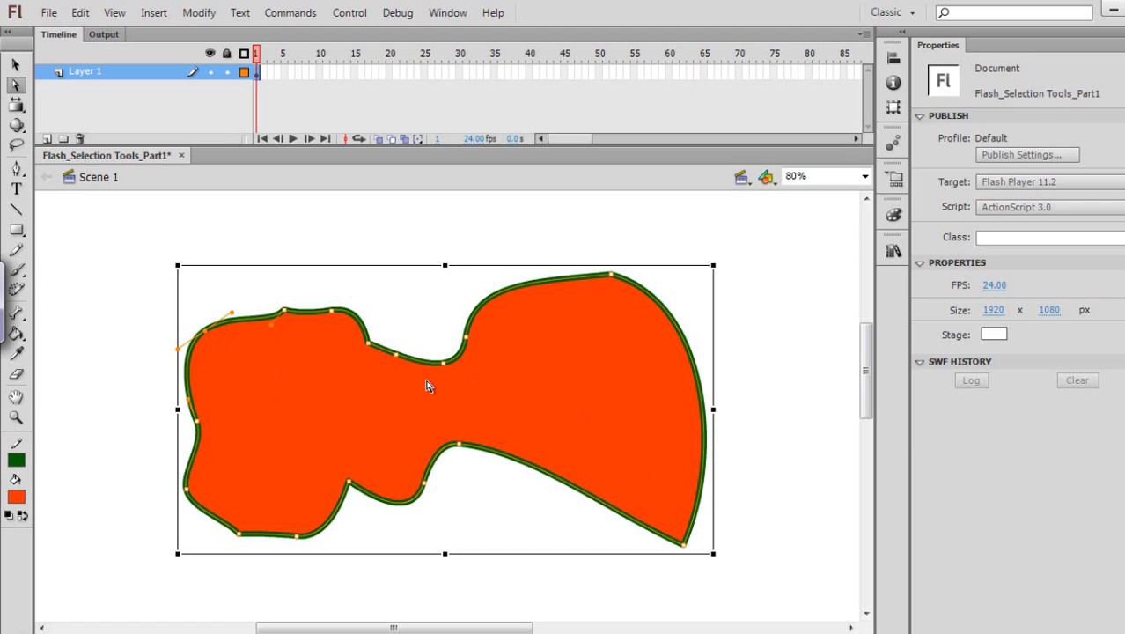
pyautogui.hotkey('ctrl', '-')
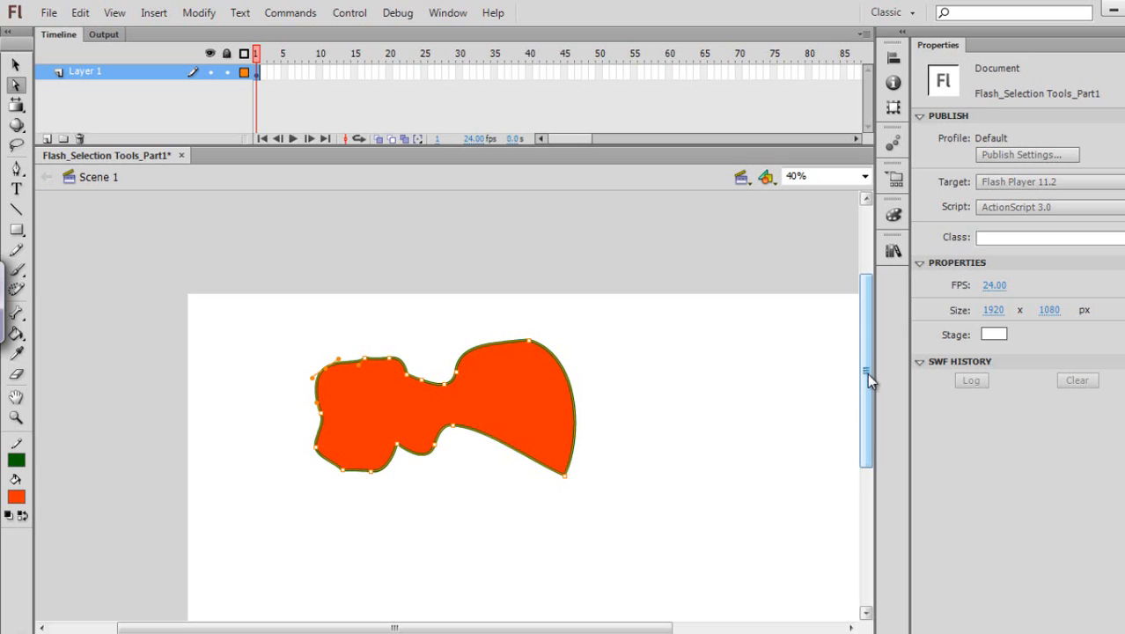
pyautogui.moveTo(750, 447); pyautogui.dragTo(710, 366)
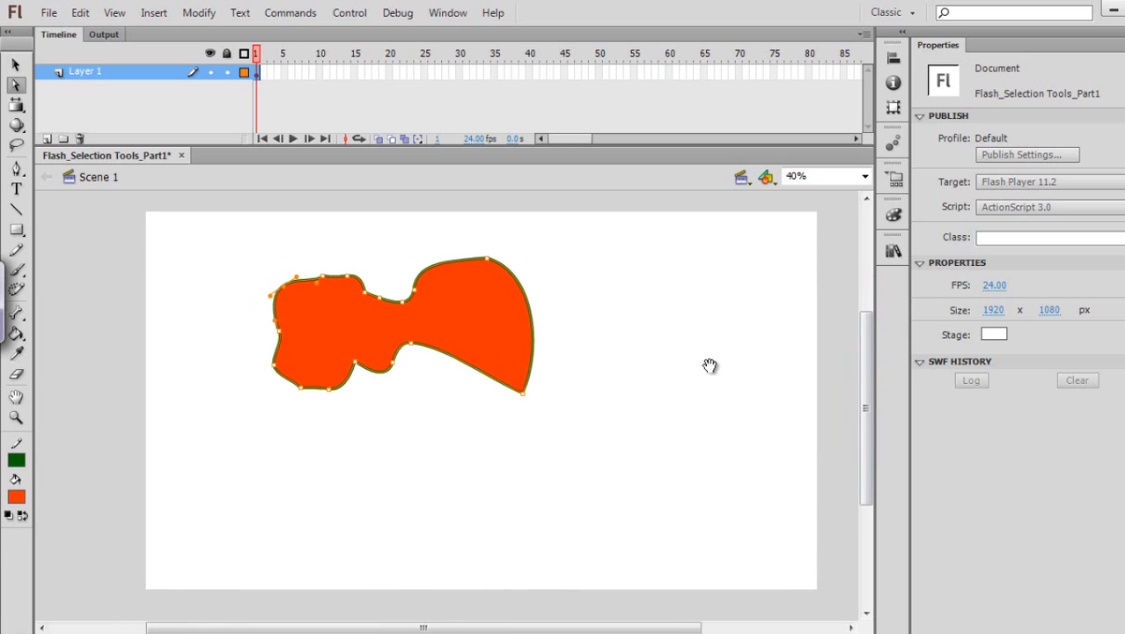